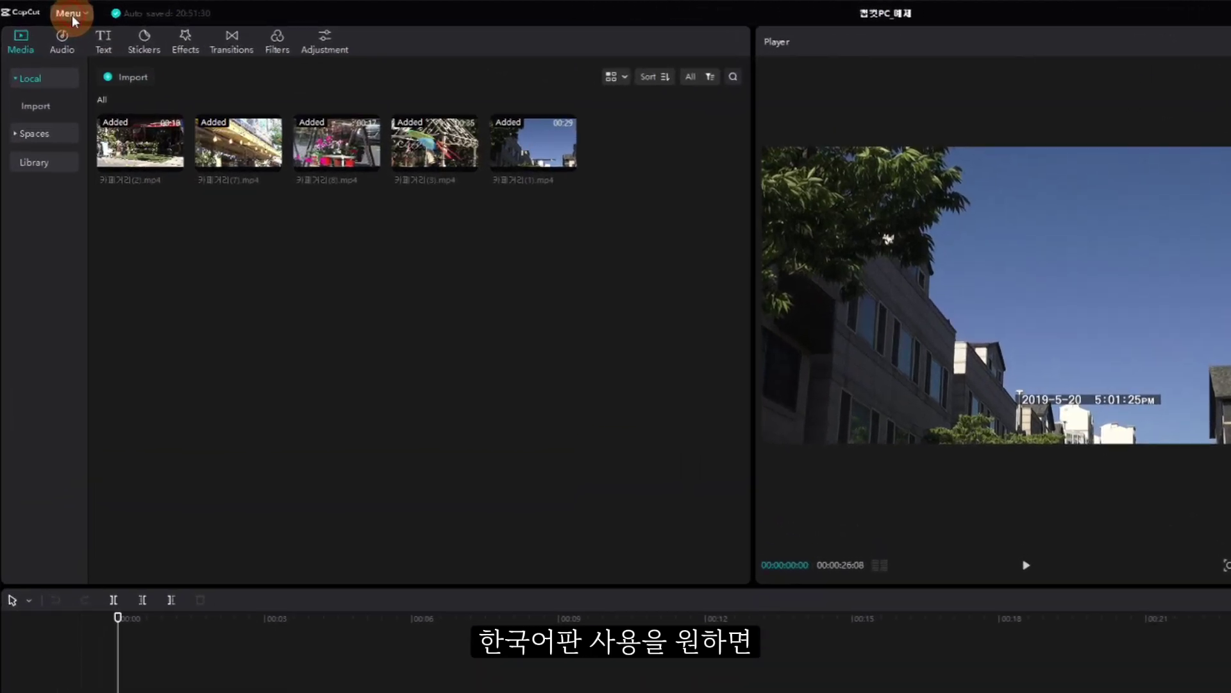
Set the interface language to Korean (한국어) in the settings and save the change
{"action": "left_click", "coordinate": [52, 9]}
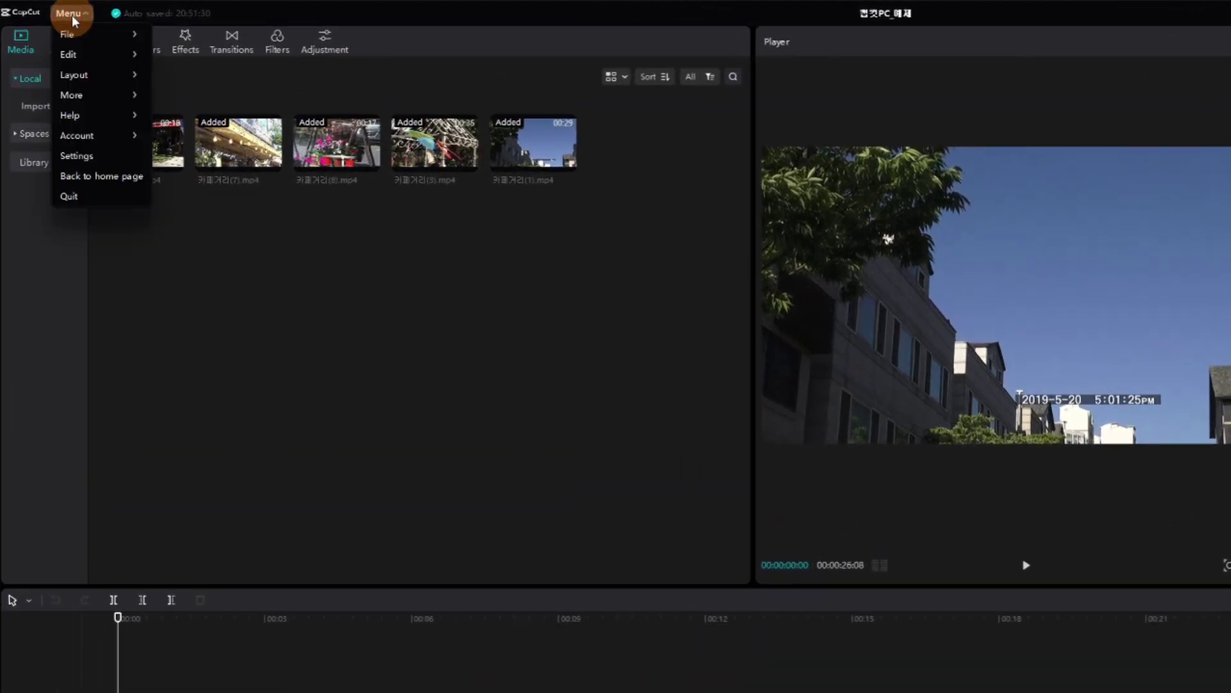
{"action": "left_click", "coordinate": [88, 156]}
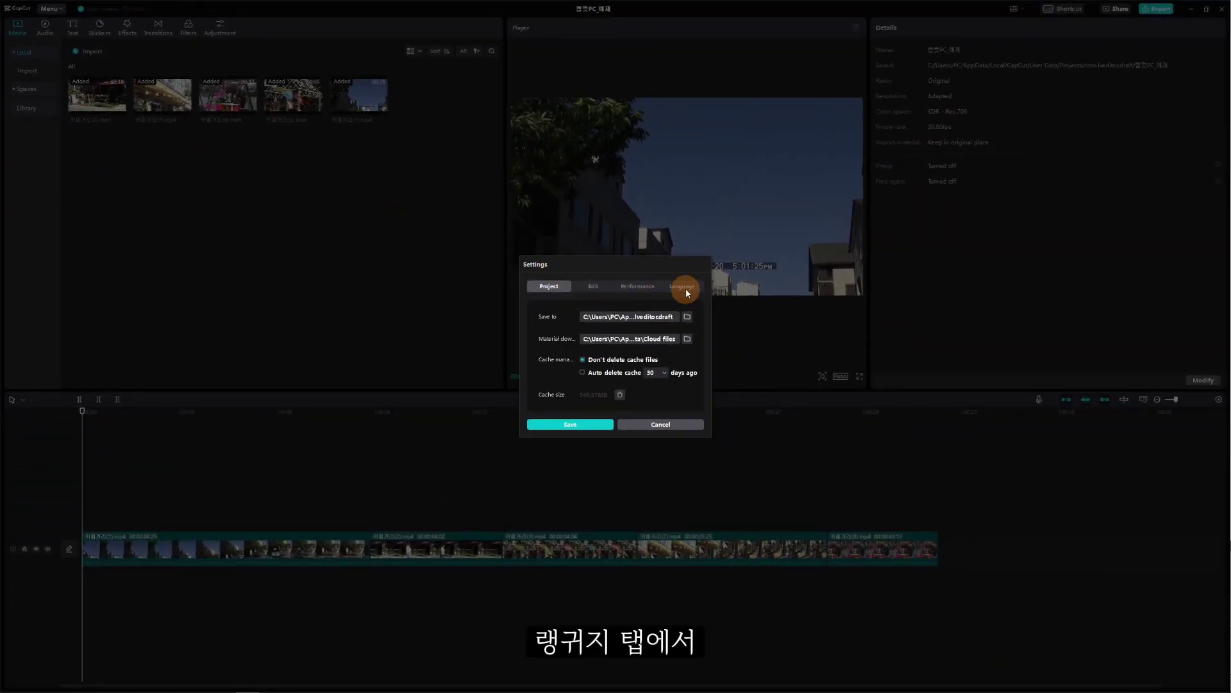
{"action": "left_click", "coordinate": [681, 286]}
{"action": "scroll", "coordinate": [641, 327], "scroll_direction": "down", "scroll_amount": 5}
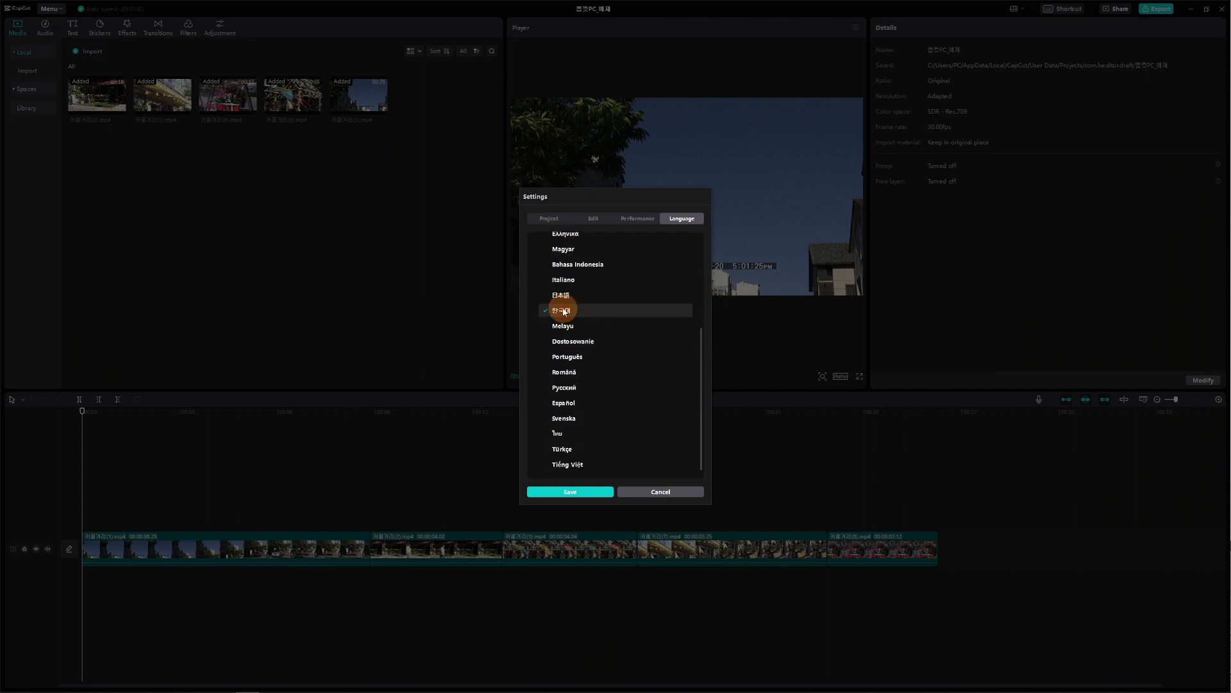
{"action": "left_click", "coordinate": [572, 492]}
{"action": "left_click", "coordinate": [199, 182]}
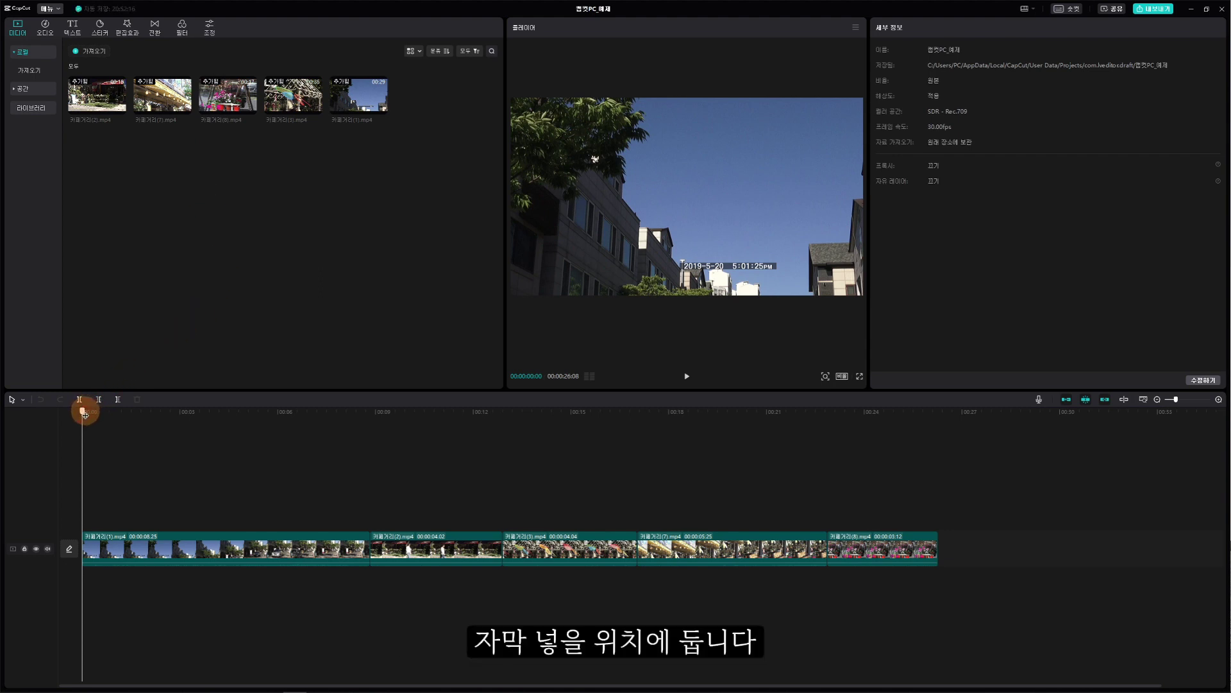
Add a default text clip (기본 텍스트) above the first video clip, starting at 00:00:00:23
{"action": "mouse_move", "coordinate": [85, 415]}
{"action": "left_mouse_down"}
{"action": "mouse_move", "coordinate": [116, 424]}
{"action": "mouse_move", "coordinate": [107, 417]}
{"action": "left_mouse_up"}
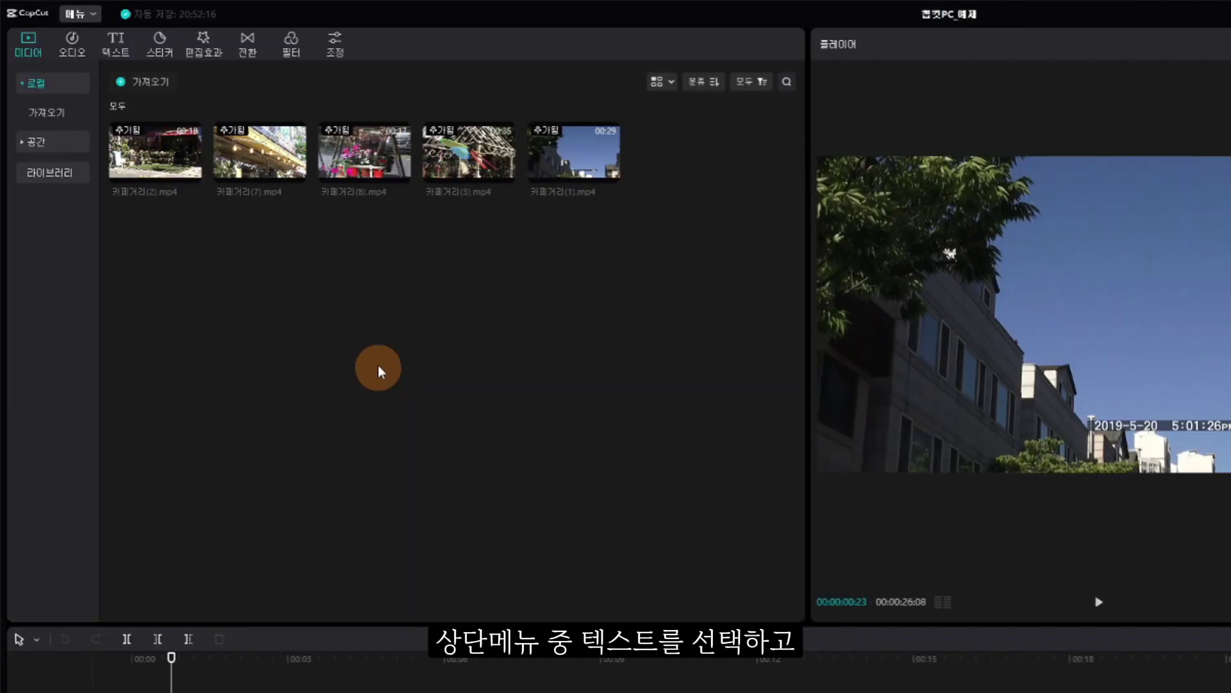
{"action": "left_click", "coordinate": [117, 45]}
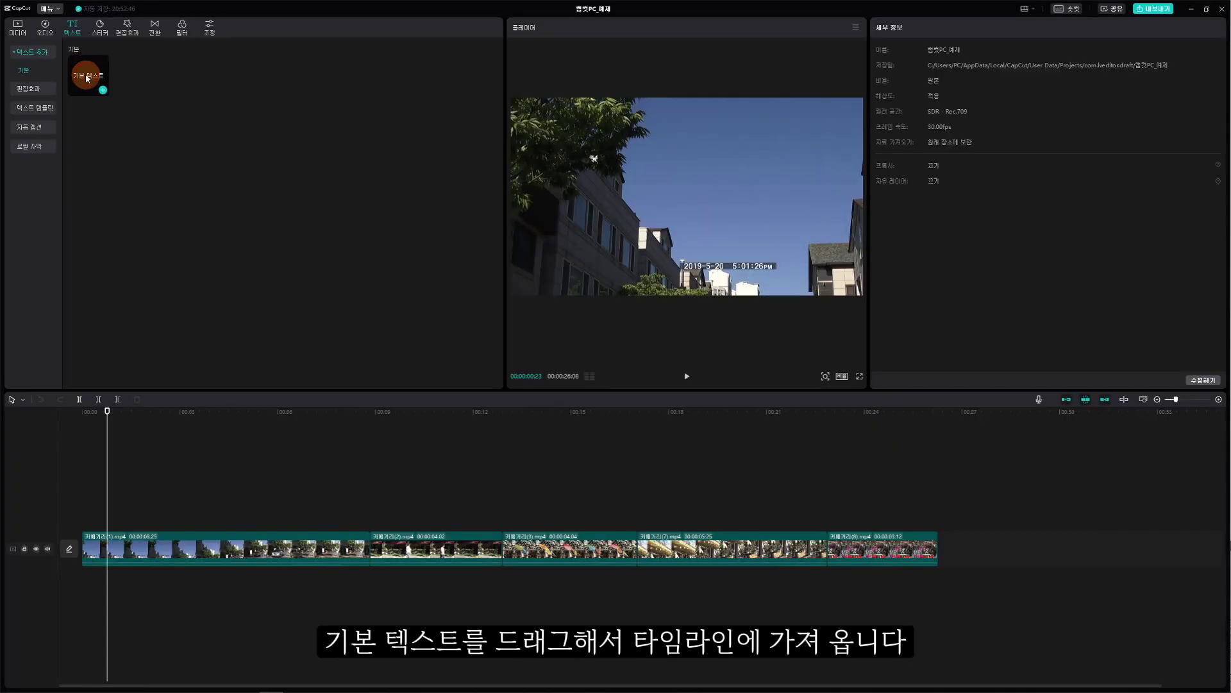
{"action": "left_click_drag", "start_coordinate": [136, 118], "coordinate": [115, 525]}
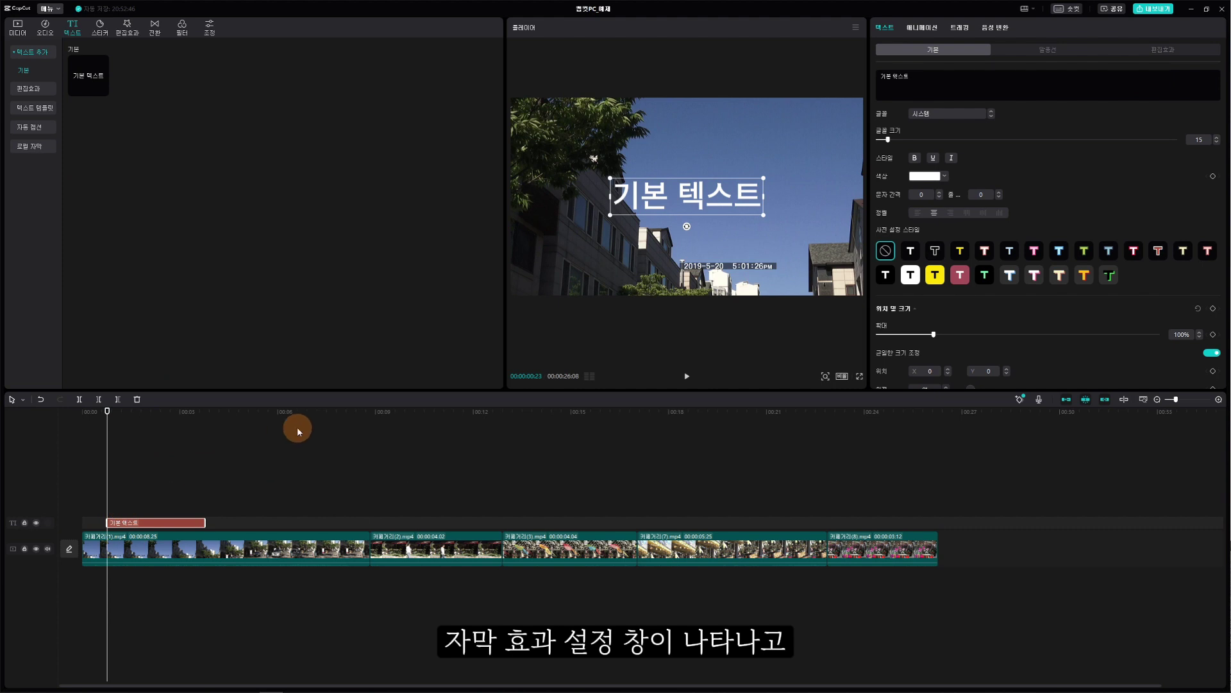
Replace the text clip's placeholder wording with "카페거리 브이로그"
{"action": "key", "text": "BackSpace"}
{"action": "key", "text": "BackSpace"}
{"action": "key", "text": "BackSpace"}
{"action": "key", "text": "BackSpace"}
{"action": "key", "text": "BackSpace"}
{"action": "key", "text": "BackSpace"}
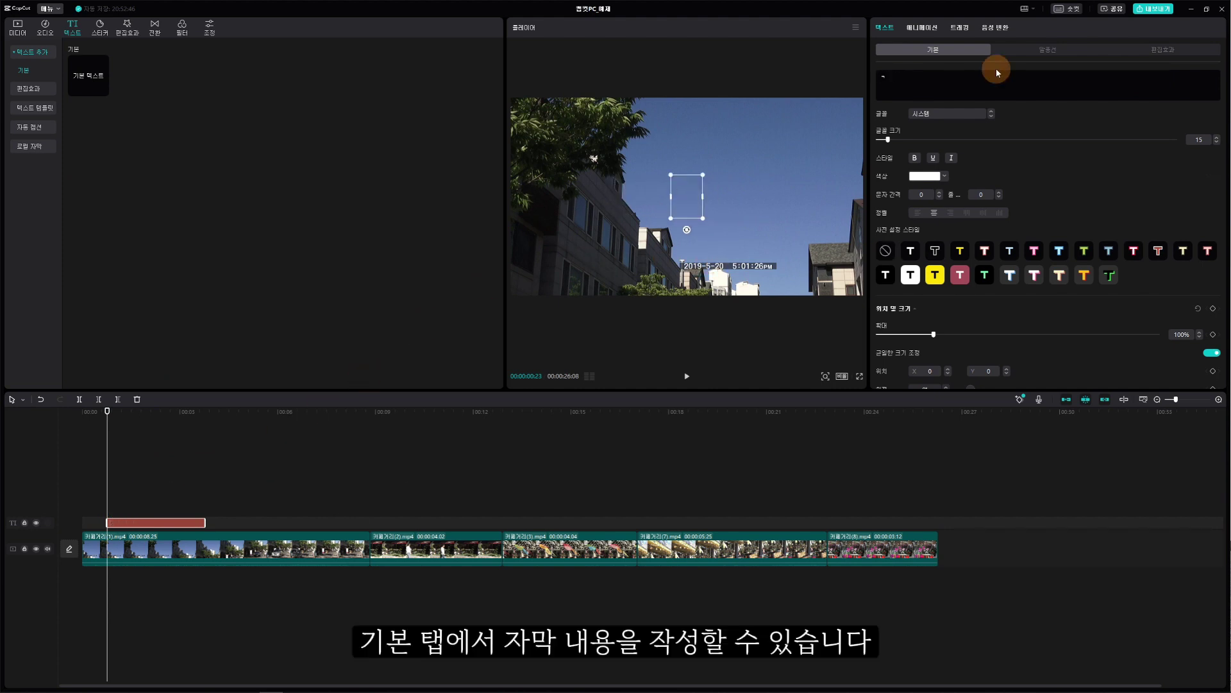
{"action": "type", "text": "카페거리"}
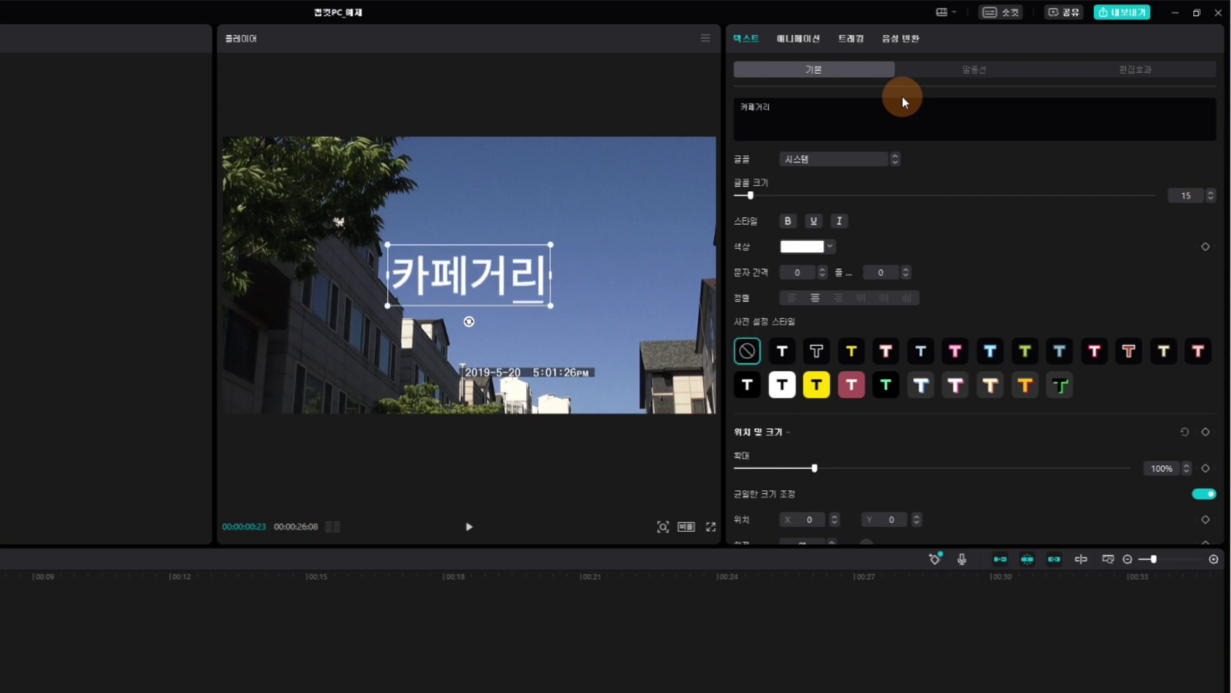
{"action": "type", "text": " 브이로그"}
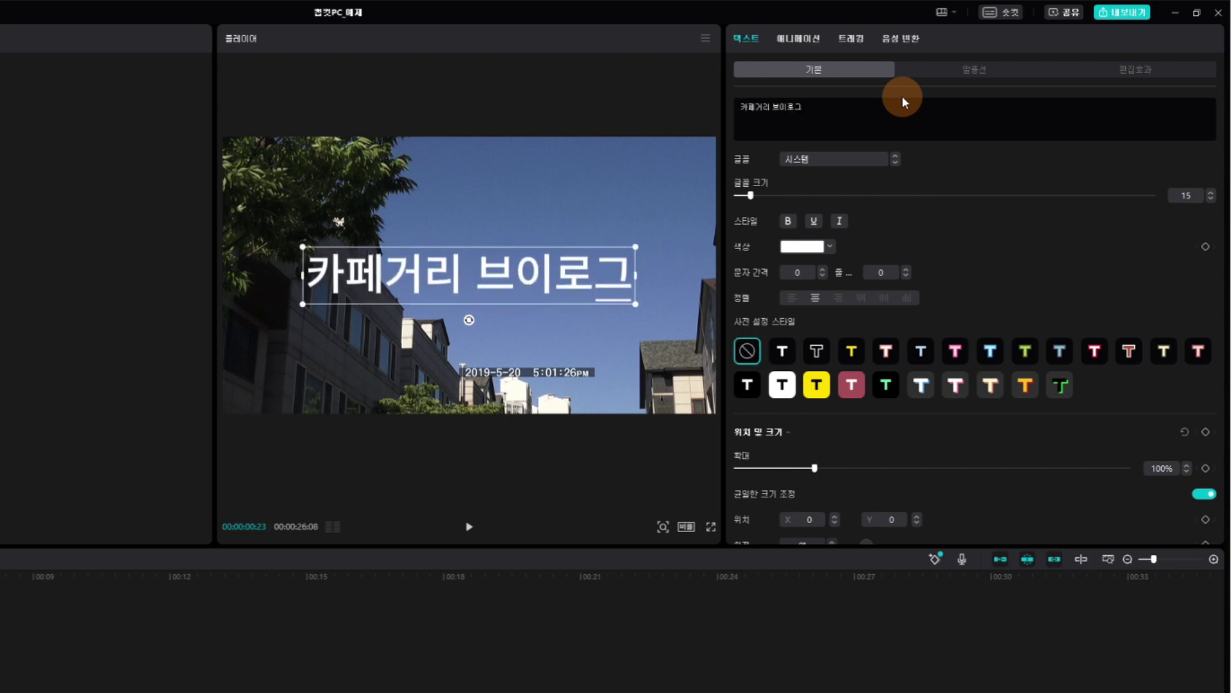
Look through the font choices for the title, covering all and commercial fonts and the recent, preset and system groups
{"action": "left_click", "coordinate": [877, 156]}
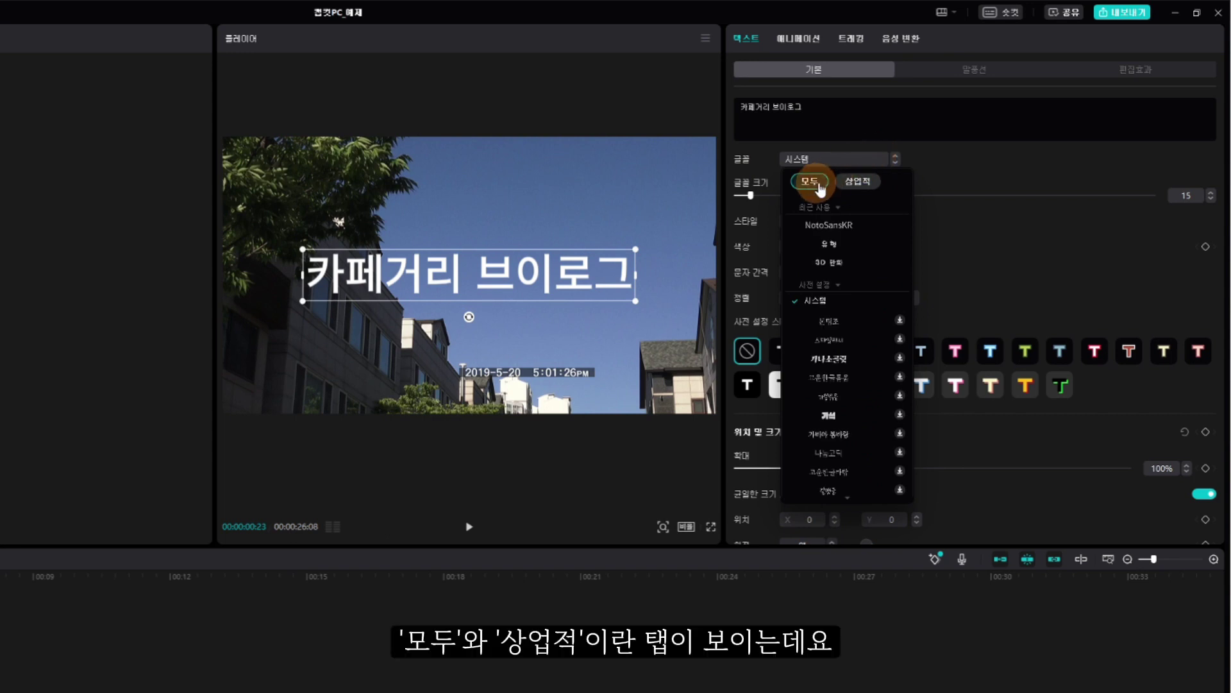
{"action": "left_click", "coordinate": [861, 182]}
{"action": "left_click", "coordinate": [812, 186]}
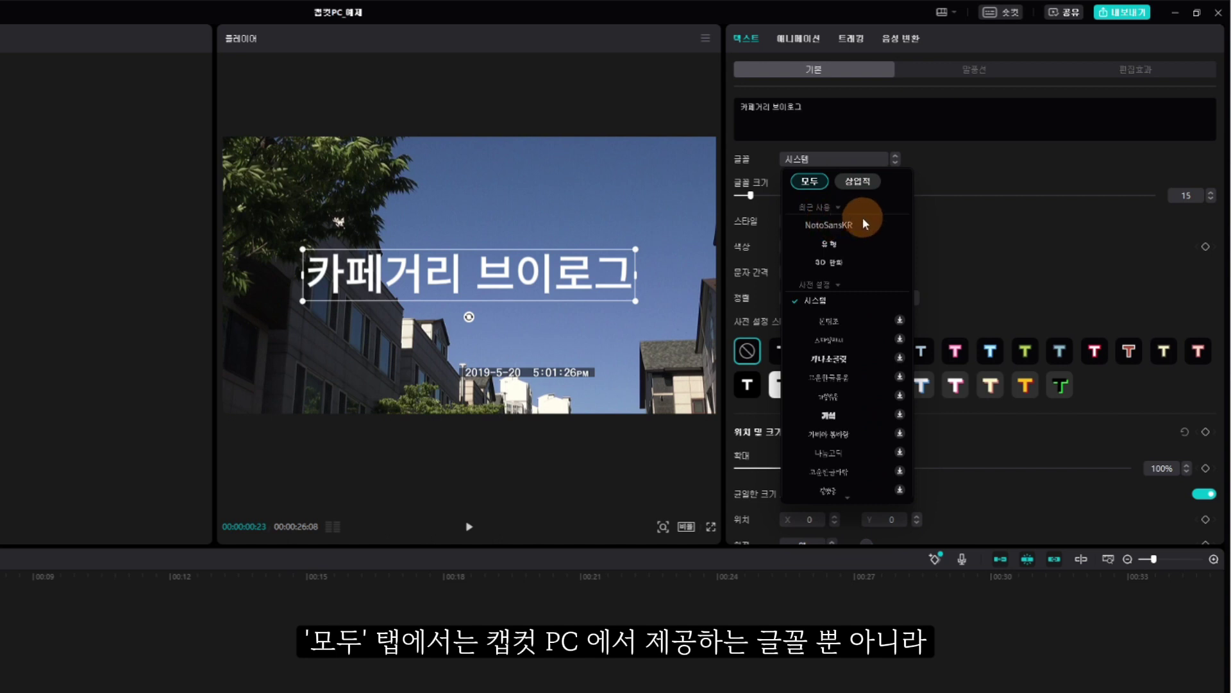
{"action": "left_click", "coordinate": [841, 207]}
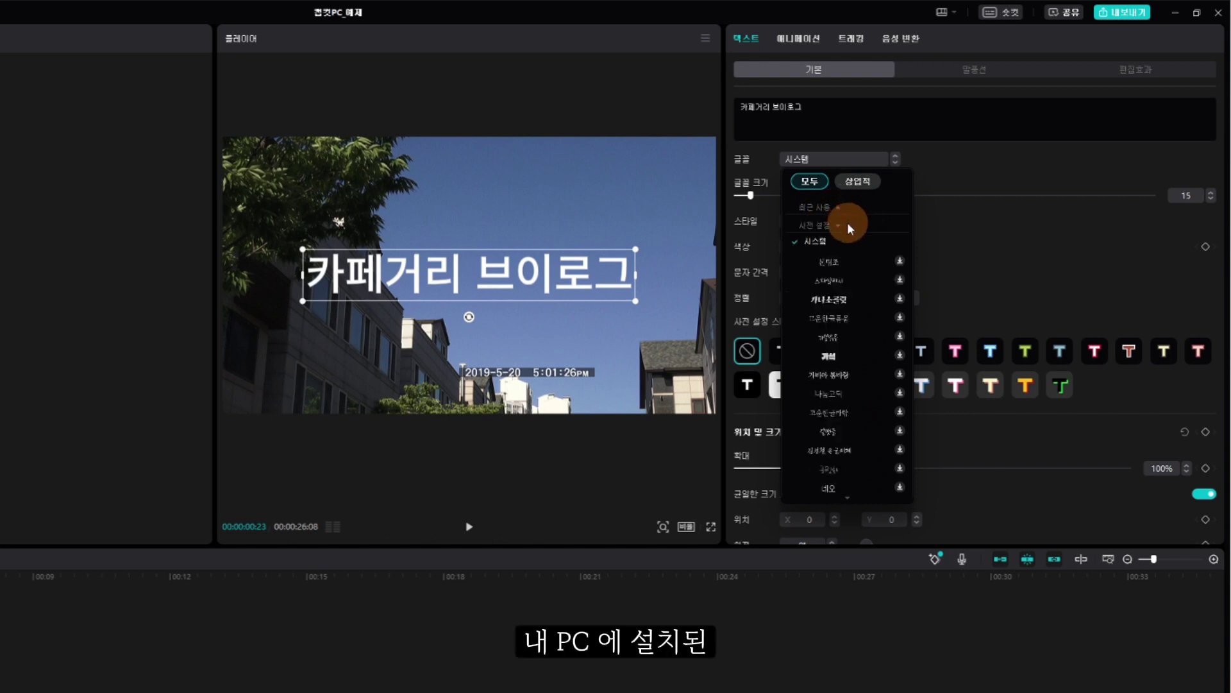
{"action": "left_click", "coordinate": [840, 224]}
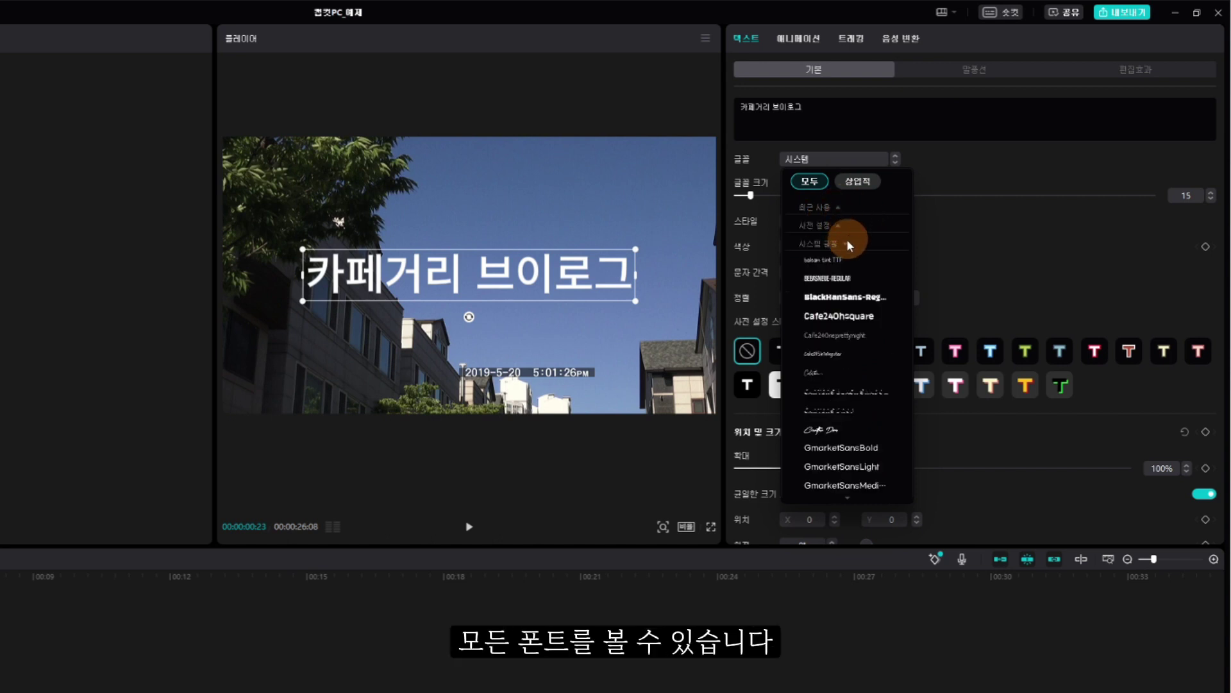
{"action": "left_click", "coordinate": [847, 243]}
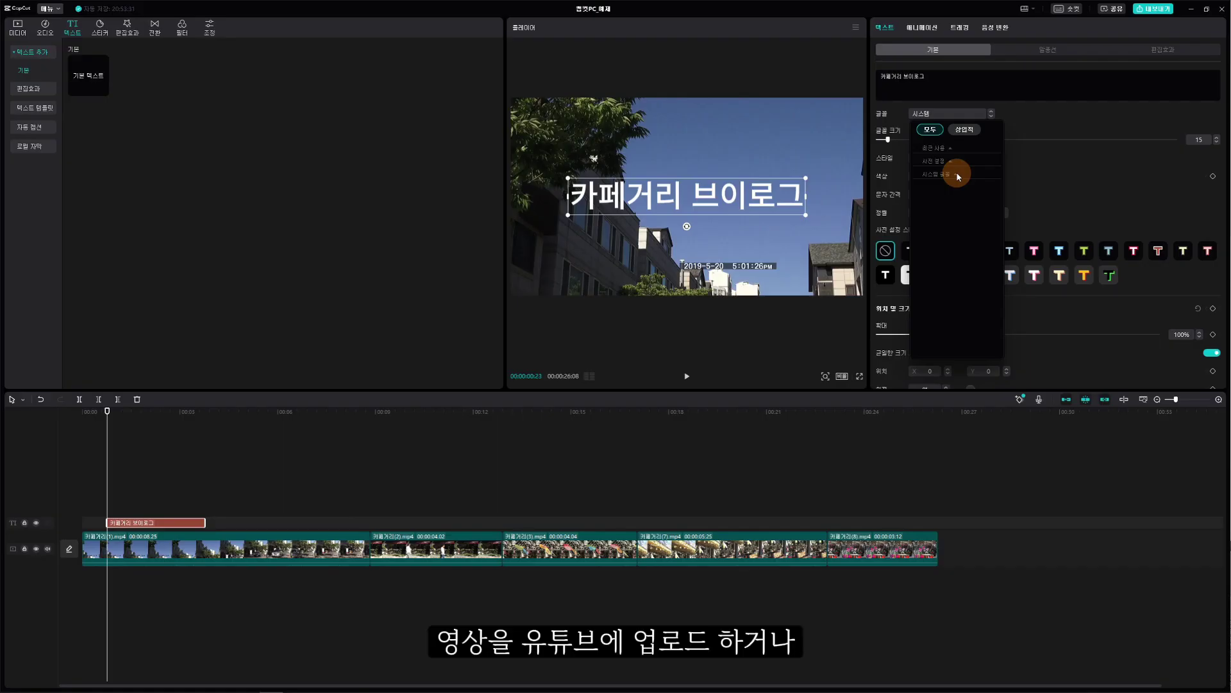
{"action": "left_click", "coordinate": [959, 176]}
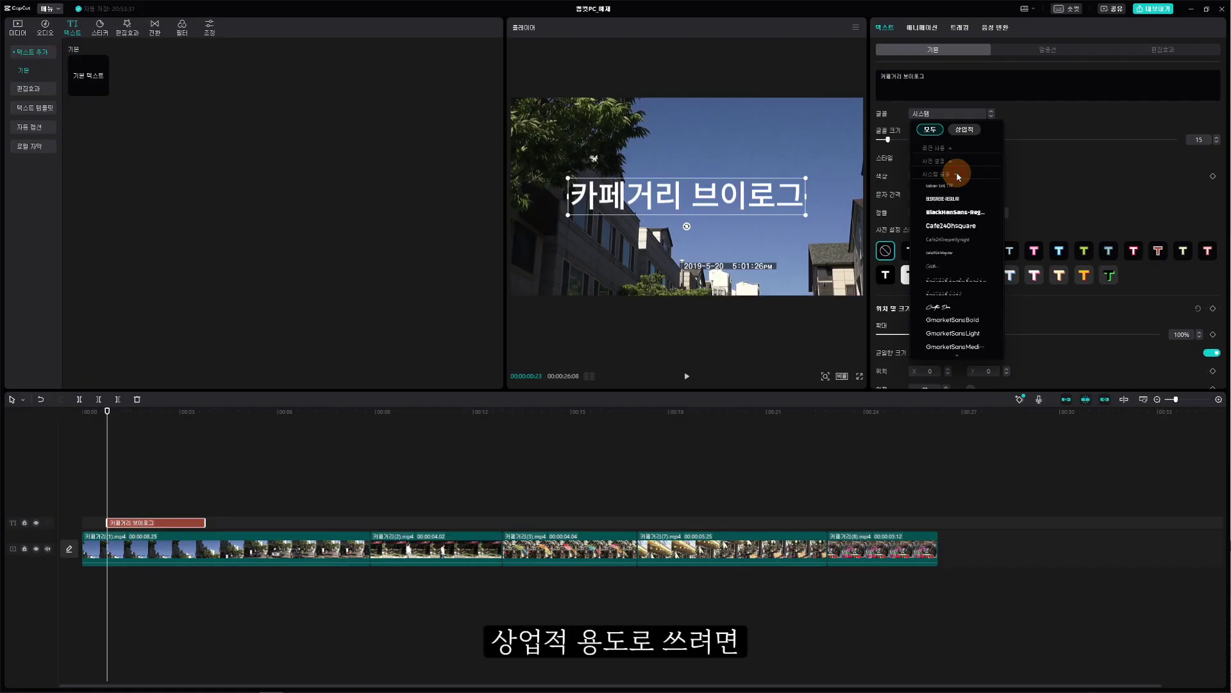
{"action": "left_click", "coordinate": [953, 186]}
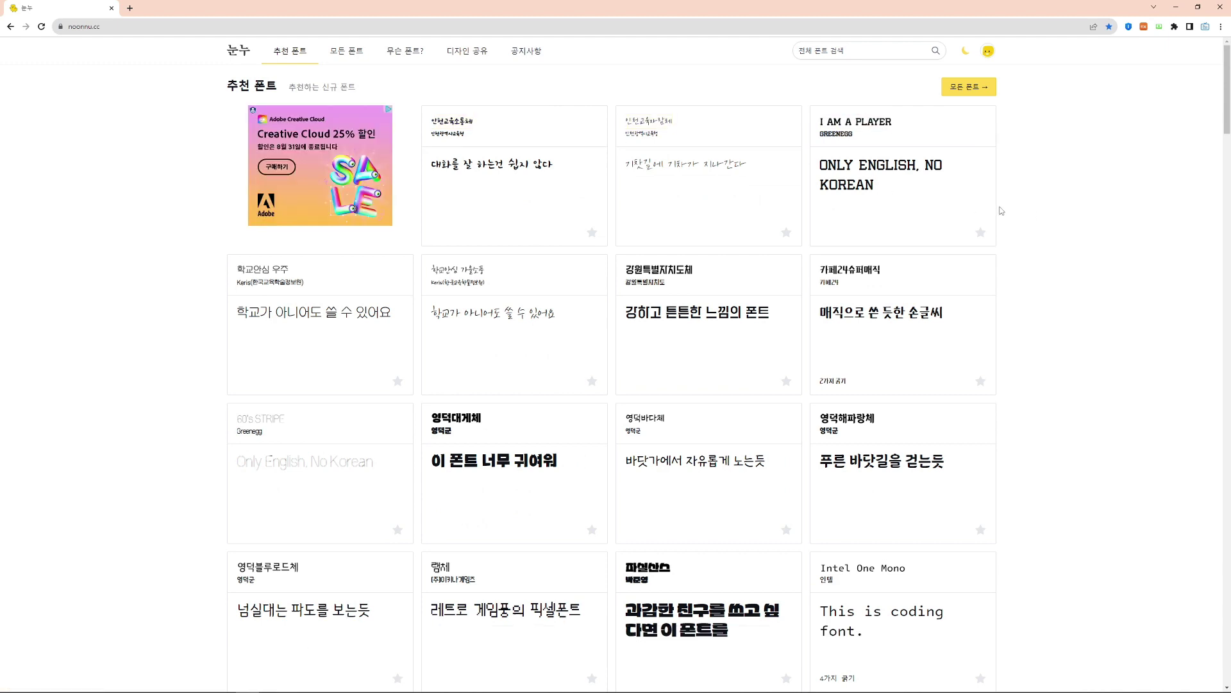
Switch to the noonnu.cc website in the browser and look through its full list of commercially usable fonts
{"action": "left_click", "coordinate": [366, 58]}
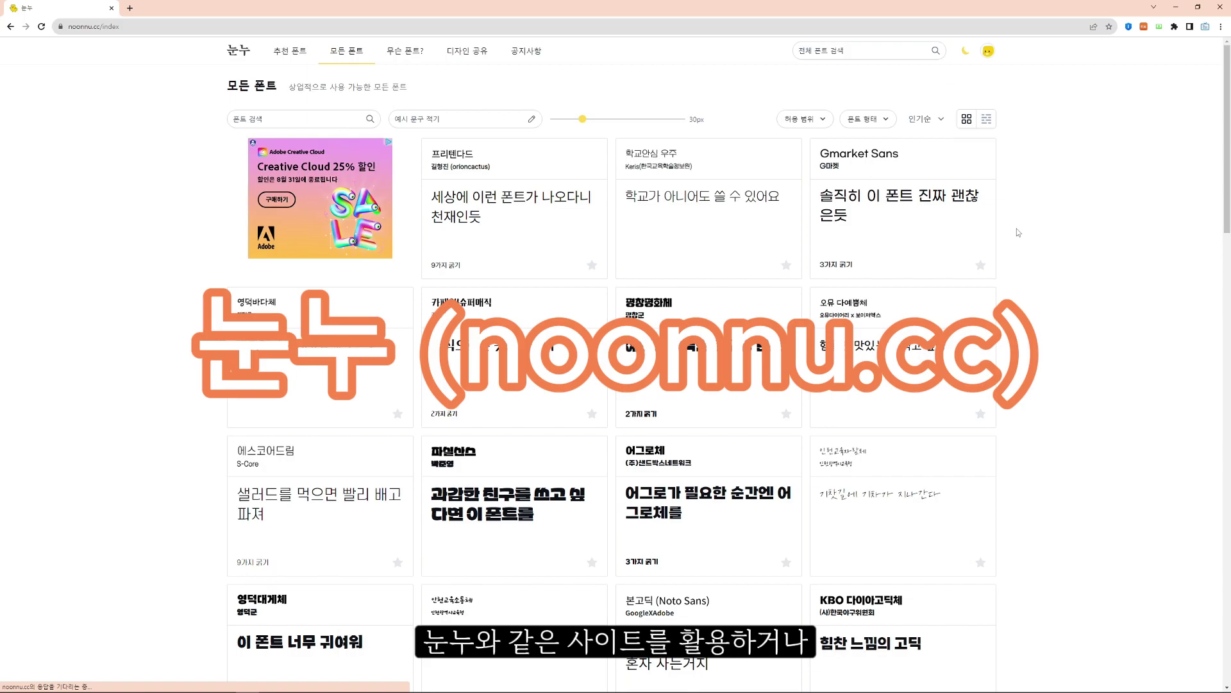
{"action": "scroll", "coordinate": [1017, 228], "scroll_direction": "down", "scroll_amount": 15}
{"action": "scroll", "coordinate": [1022, 232], "scroll_direction": "down", "scroll_amount": 10}
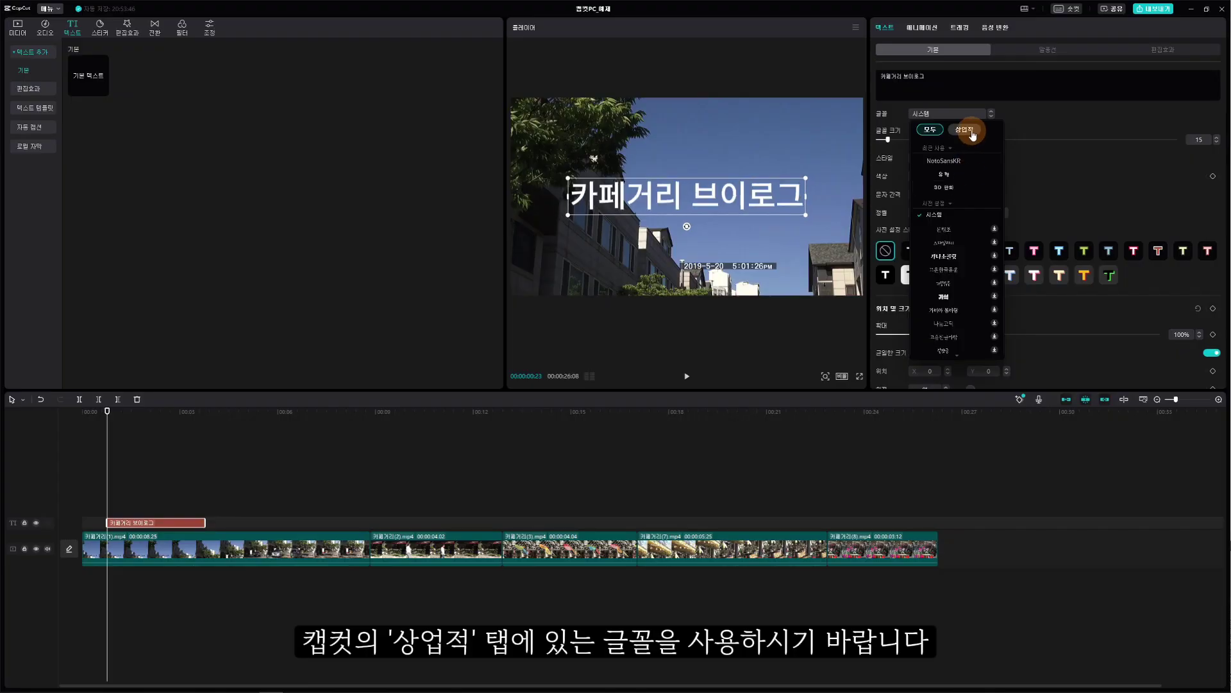
Back in CapCut, download the commercial-use font 아네모네 and apply it to the title
{"action": "left_click", "coordinate": [972, 132]}
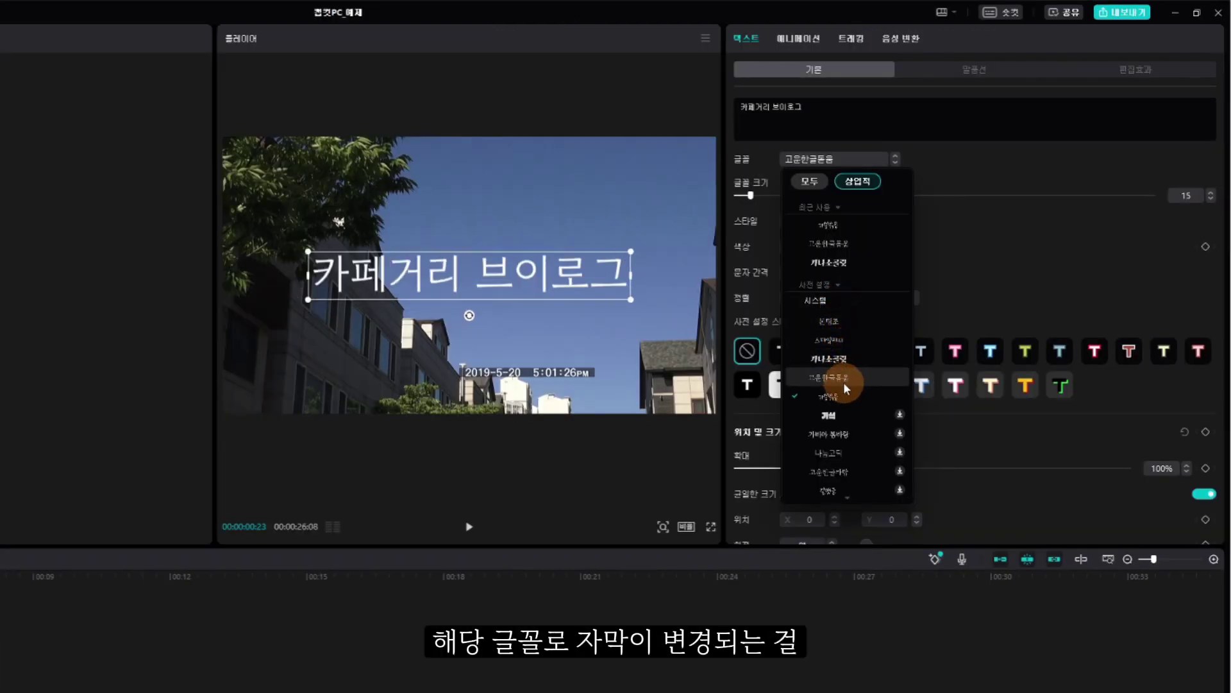
{"action": "scroll", "coordinate": [860, 443], "scroll_direction": "down", "scroll_amount": 3}
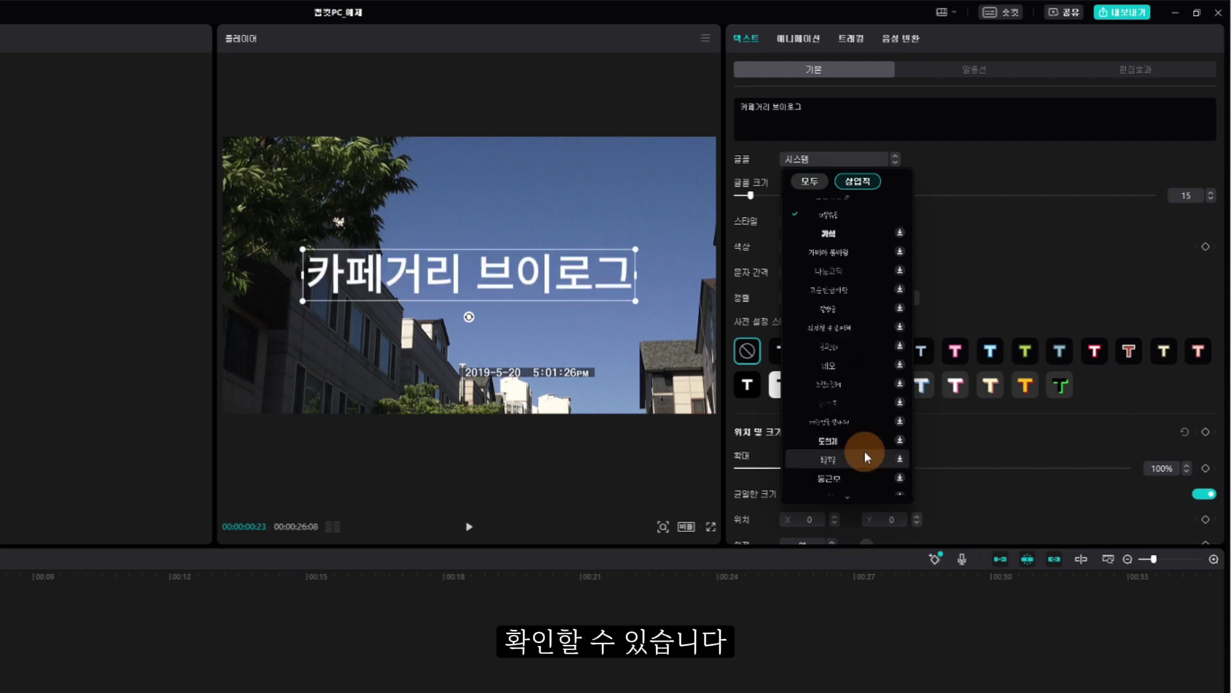
{"action": "scroll", "coordinate": [863, 451], "scroll_direction": "down", "scroll_amount": 1}
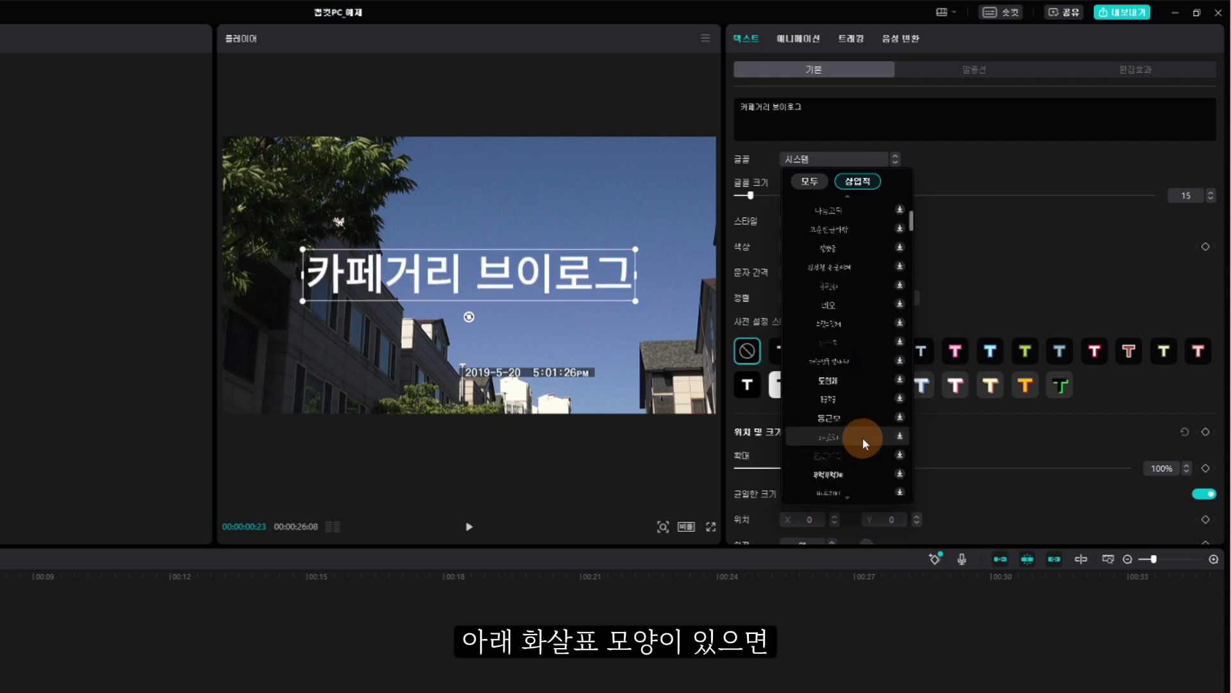
{"action": "scroll", "coordinate": [865, 435], "scroll_direction": "down", "scroll_amount": 3}
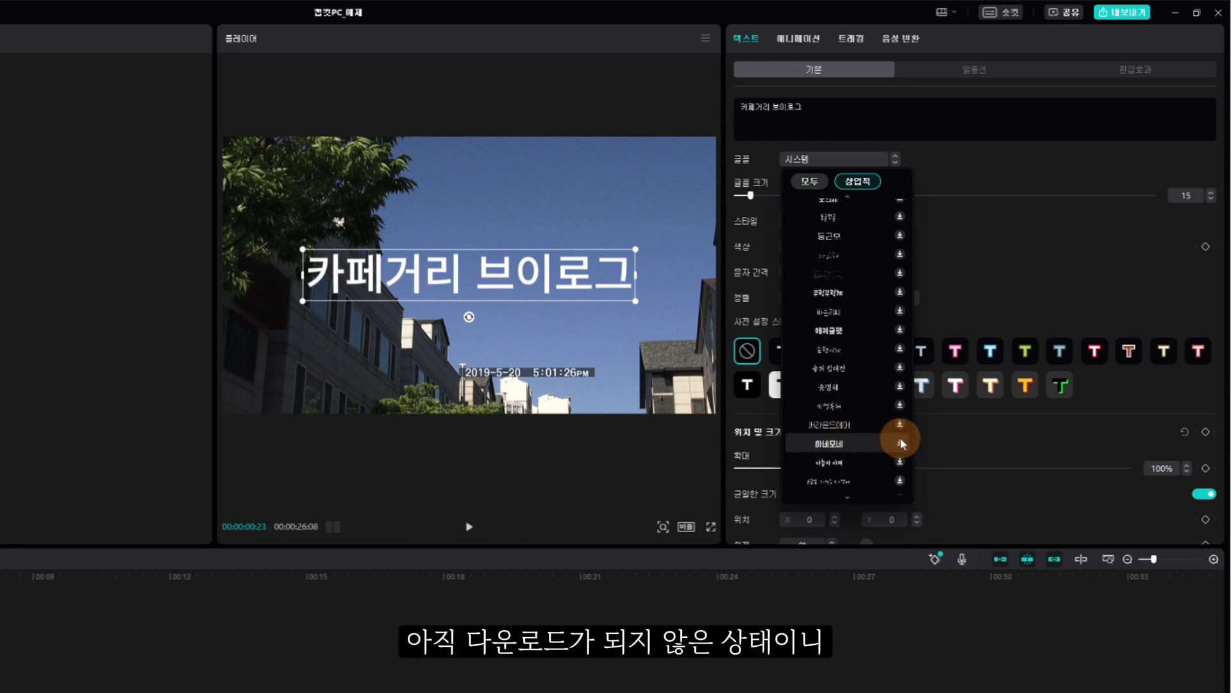
{"action": "left_click", "coordinate": [901, 444]}
{"action": "left_click", "coordinate": [840, 437]}
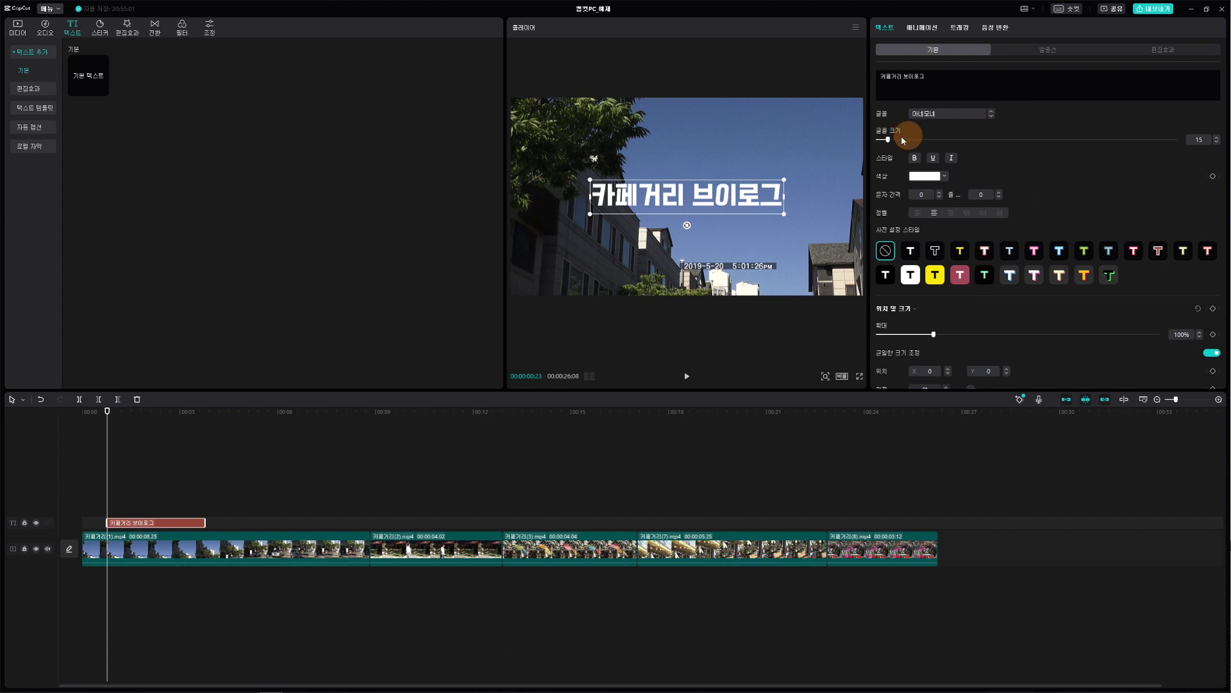
Set the title's font size to 16, try several preset styles, and apply the white one with a black outline
{"action": "mouse_move", "coordinate": [888, 139]}
{"action": "left_mouse_down"}
{"action": "mouse_move", "coordinate": [902, 141]}
{"action": "mouse_move", "coordinate": [889, 142]}
{"action": "left_mouse_up"}
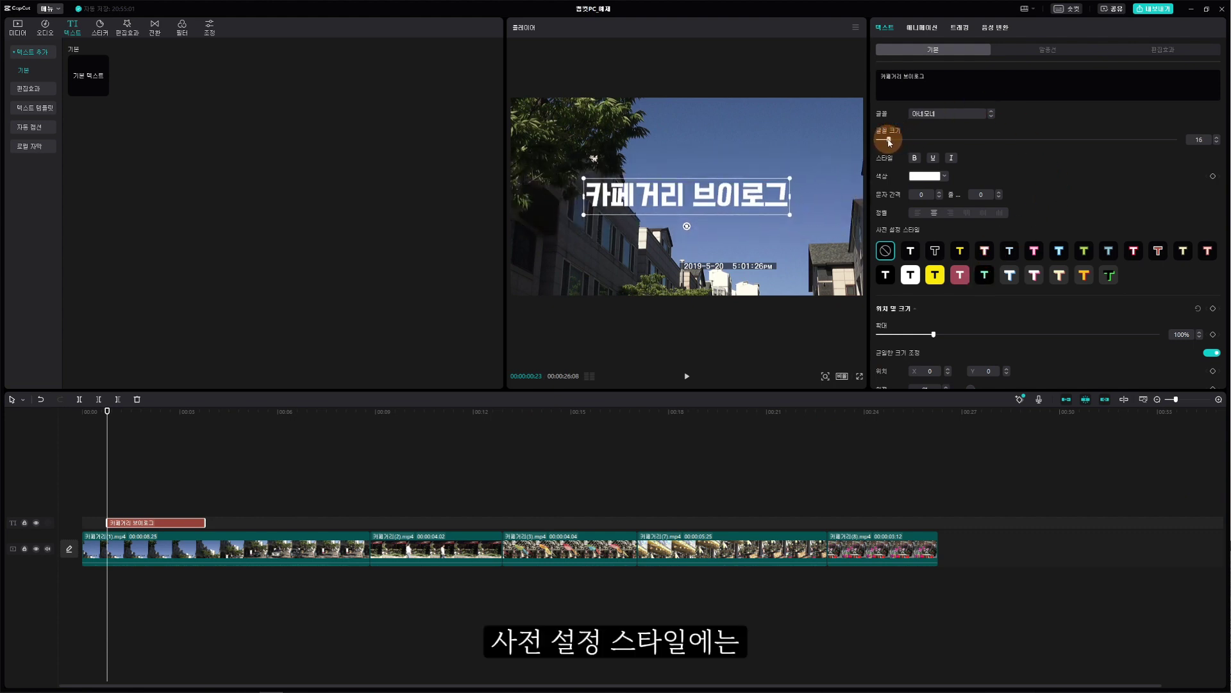
{"action": "left_click", "coordinate": [912, 251]}
{"action": "left_click", "coordinate": [937, 251]}
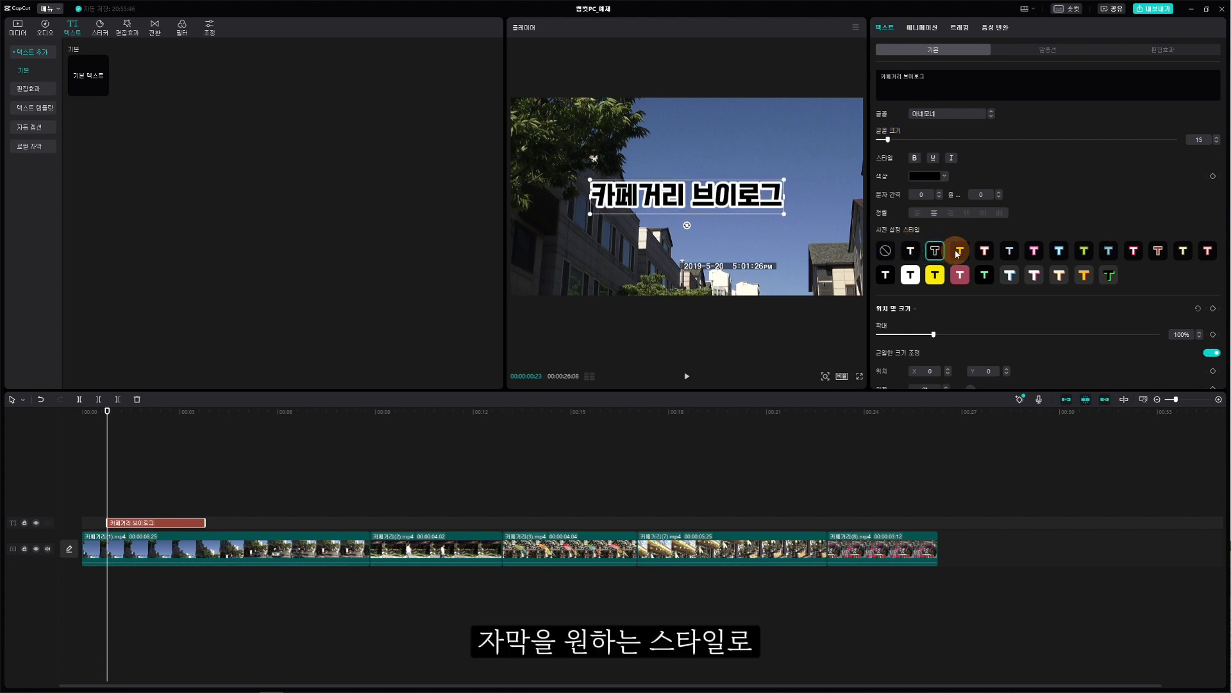
{"action": "left_click", "coordinate": [959, 252]}
{"action": "left_click", "coordinate": [996, 253]}
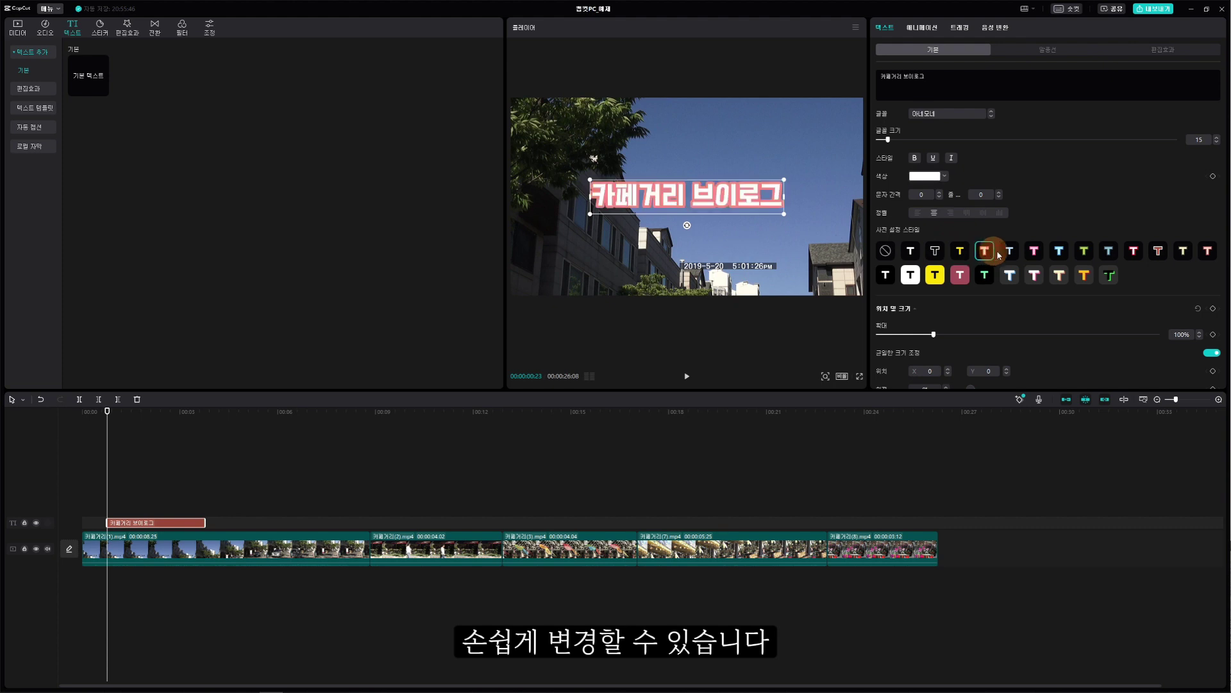
{"action": "left_click", "coordinate": [1011, 252]}
{"action": "left_click", "coordinate": [911, 252]}
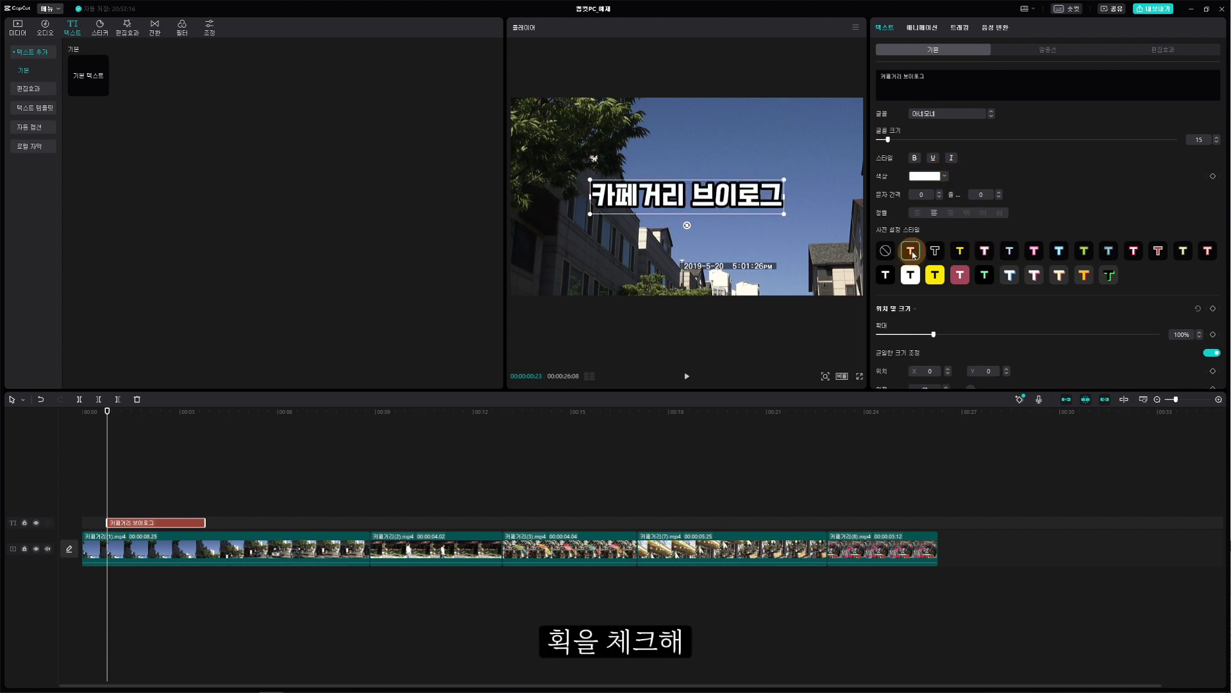
Change the title's stroke colour to medium blue and set its thickness to 31
{"action": "scroll", "coordinate": [913, 255], "scroll_direction": "down", "scroll_amount": 3}
{"action": "left_click", "coordinate": [932, 262]}
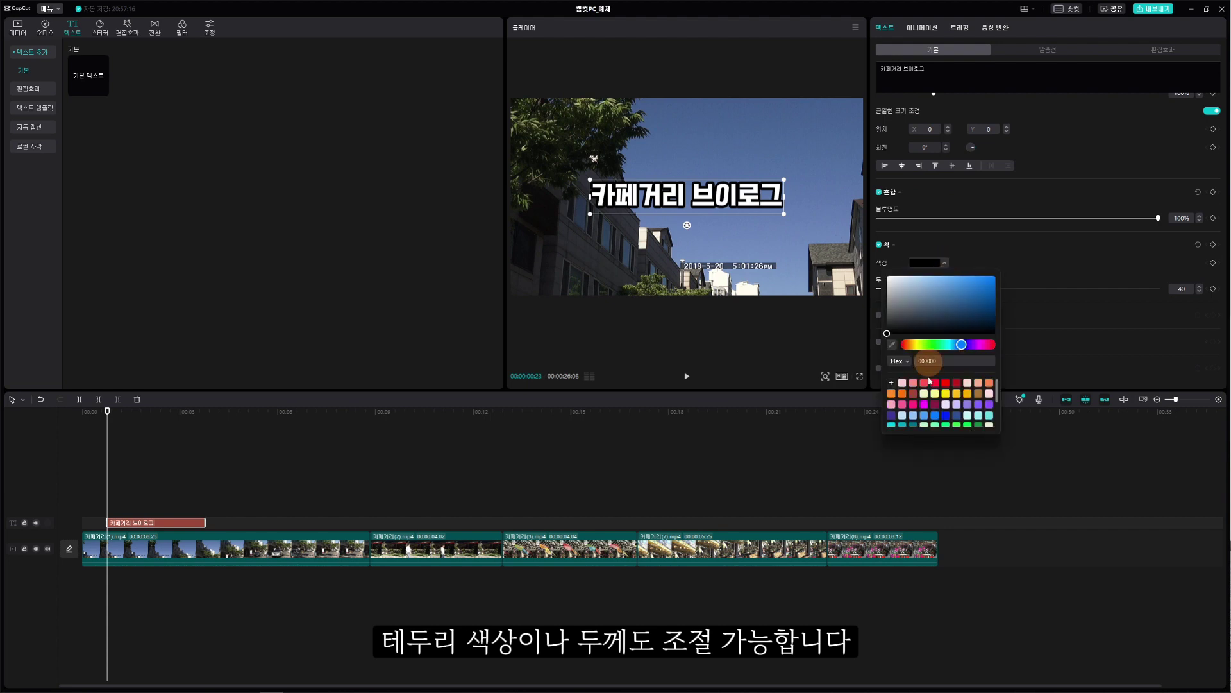
{"action": "left_click", "coordinate": [915, 415]}
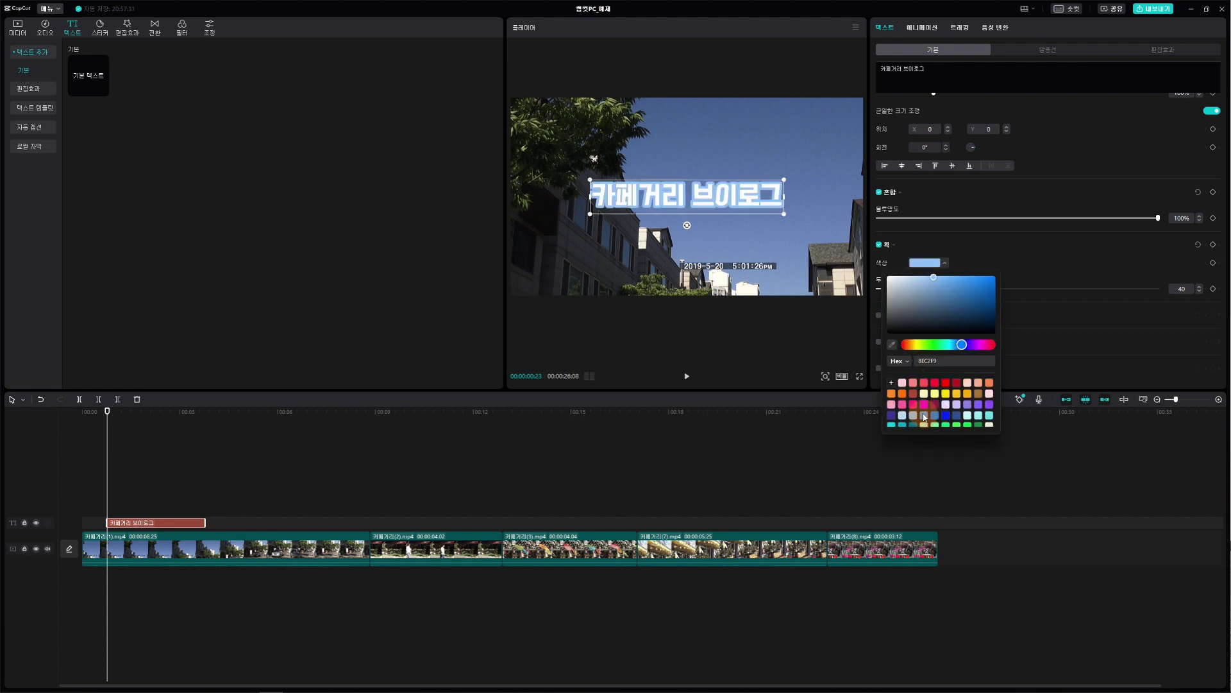
{"action": "left_click", "coordinate": [924, 415]}
{"action": "left_click", "coordinate": [1040, 252]}
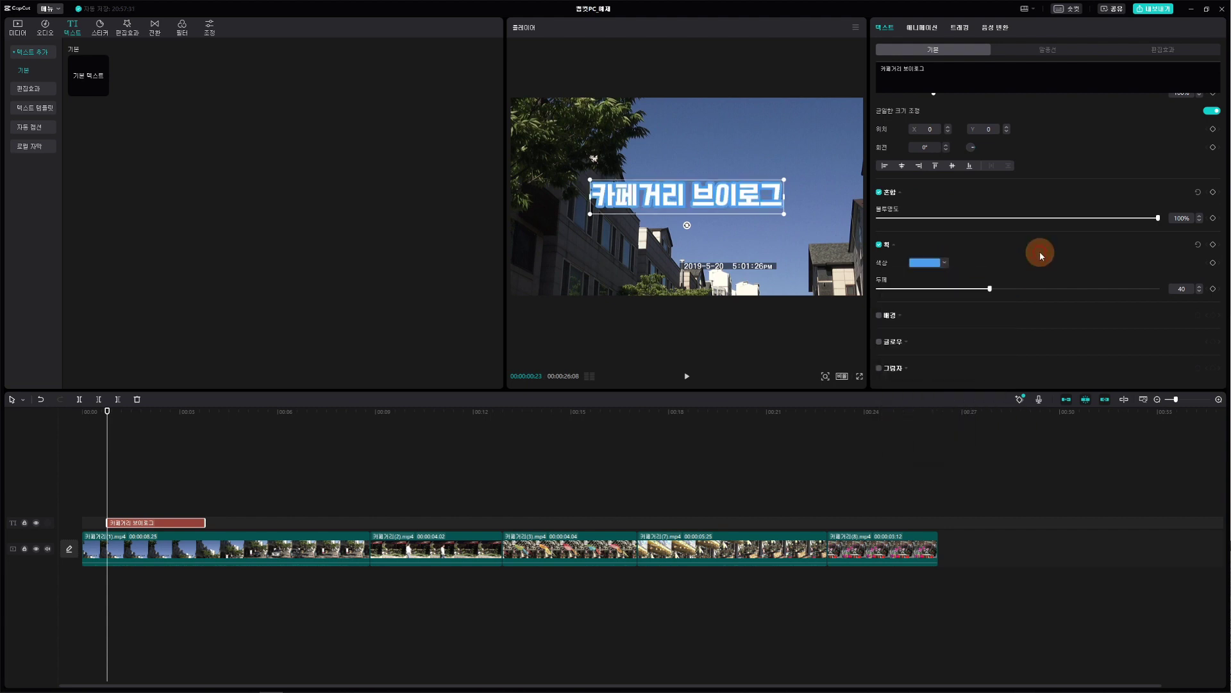
{"action": "left_click_drag", "start_coordinate": [989, 288], "coordinate": [889, 297]}
{"action": "left_click_drag", "start_coordinate": [970, 301], "coordinate": [954, 325]}
Enlarge the title to 118% and place it horizontally centred in the lower part of the frame at X 0, Y -634
{"action": "scroll", "coordinate": [938, 141], "scroll_direction": "up", "scroll_amount": 1}
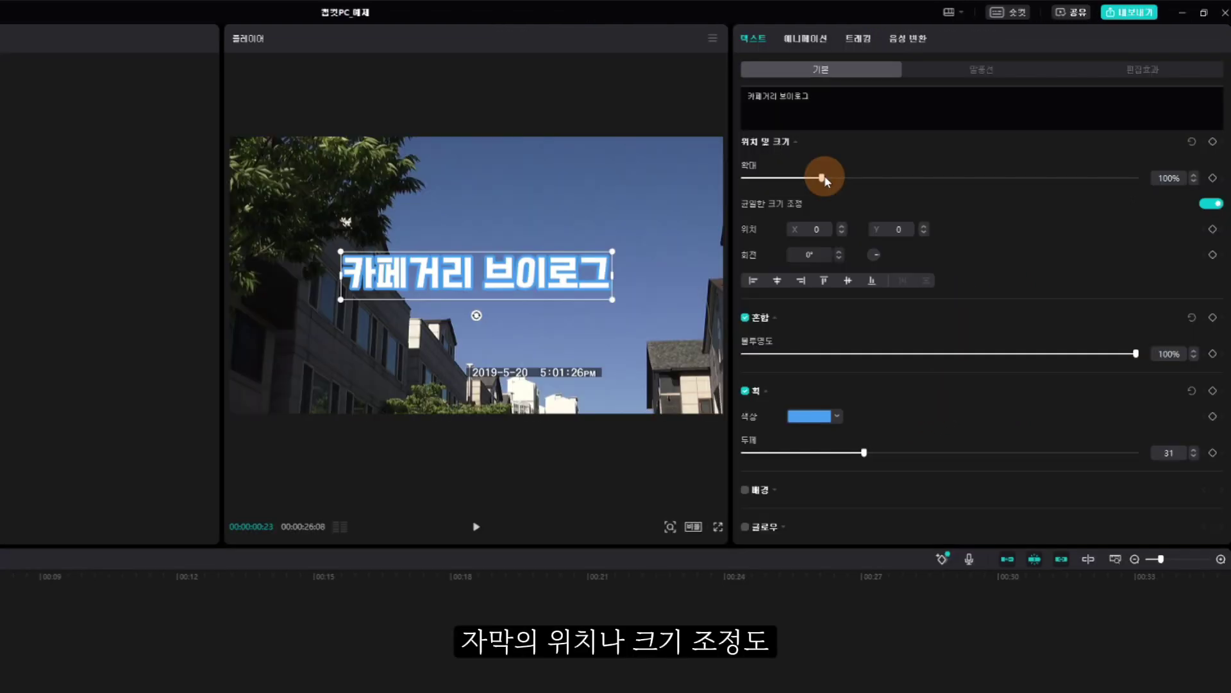
{"action": "mouse_move", "coordinate": [823, 181]}
{"action": "left_mouse_down"}
{"action": "mouse_move", "coordinate": [875, 176]}
{"action": "mouse_move", "coordinate": [817, 177]}
{"action": "mouse_move", "coordinate": [830, 182]}
{"action": "left_mouse_up"}
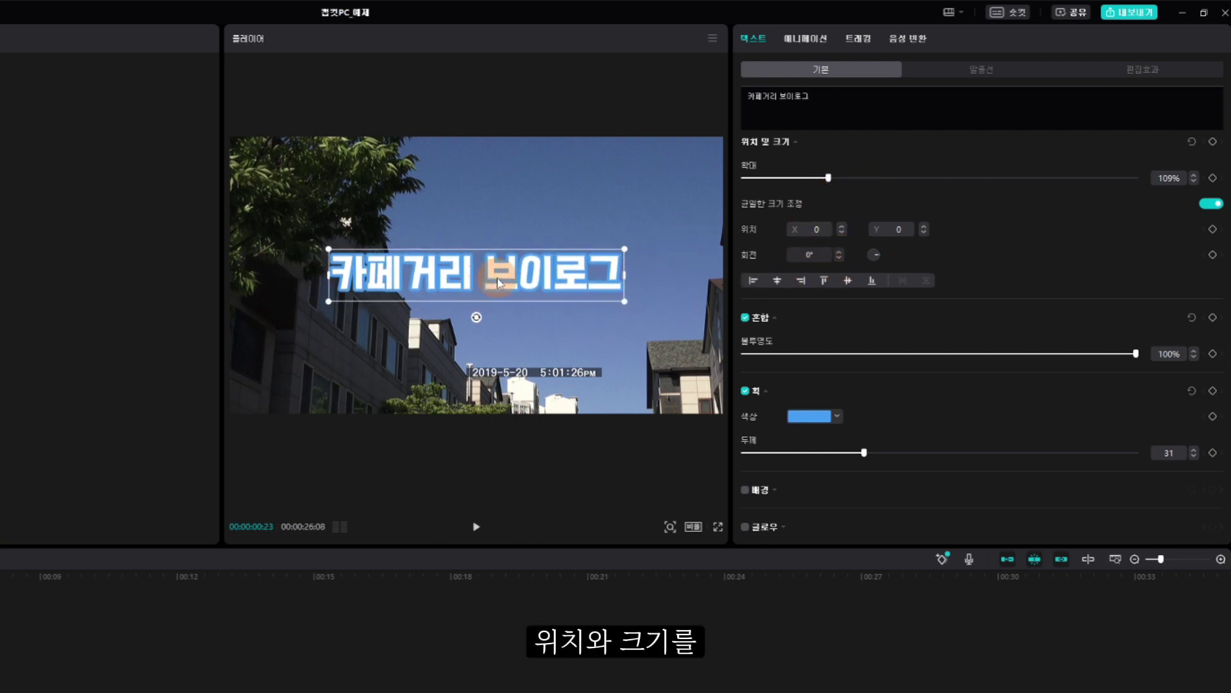
{"action": "left_click_drag", "start_coordinate": [498, 283], "coordinate": [500, 360]}
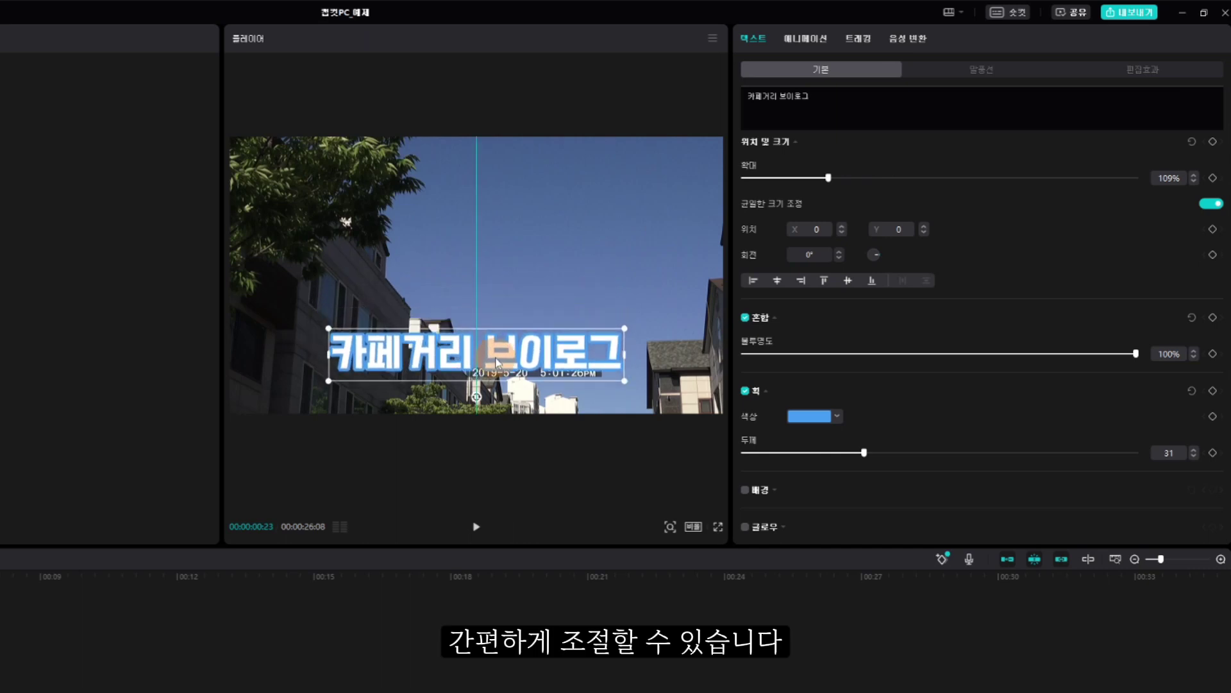
{"action": "left_click_drag", "start_coordinate": [616, 388], "coordinate": [645, 381]}
{"action": "left_click_drag", "start_coordinate": [553, 360], "coordinate": [564, 371]}
{"action": "left_click", "coordinate": [780, 286]}
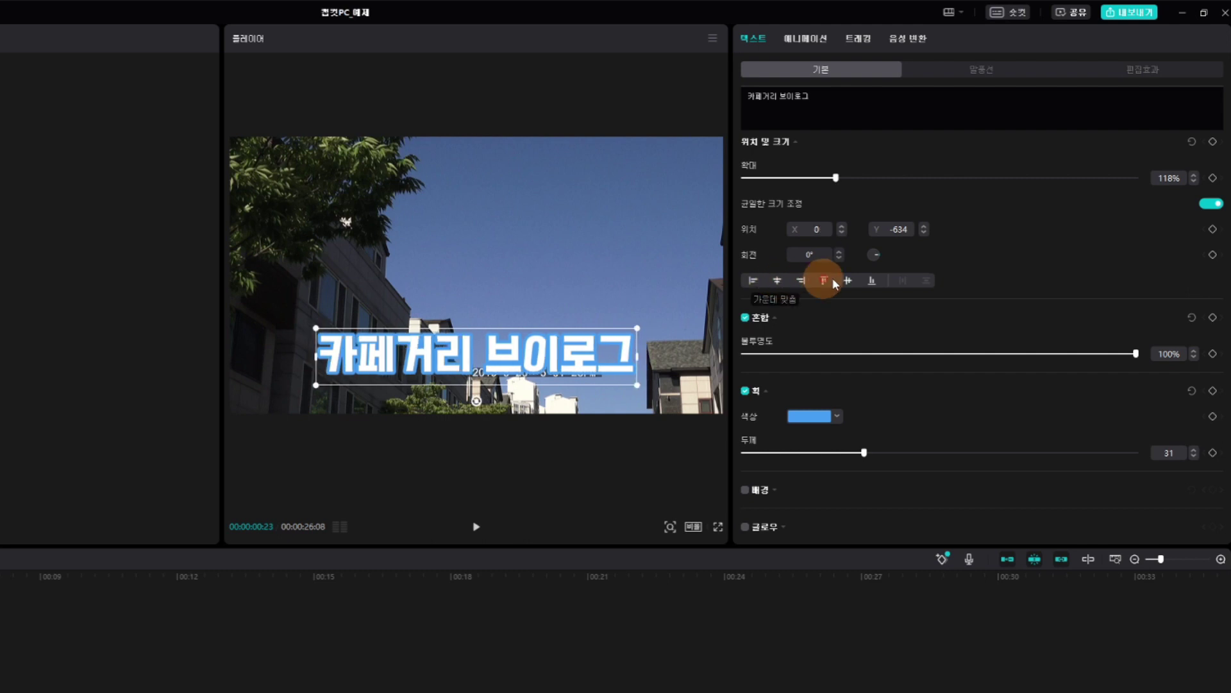
Centre the title vertically at Y 0, try several entrance animations on it, and apply Flutter
{"action": "left_click", "coordinate": [849, 283]}
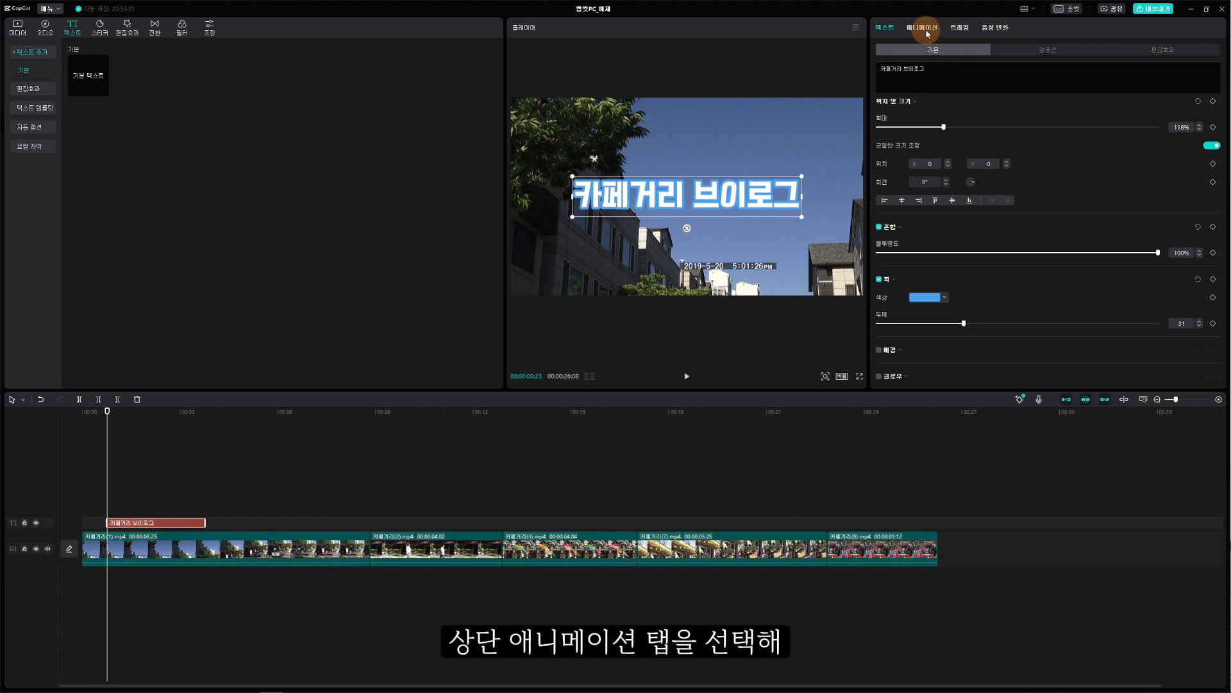
{"action": "left_click", "coordinate": [924, 28]}
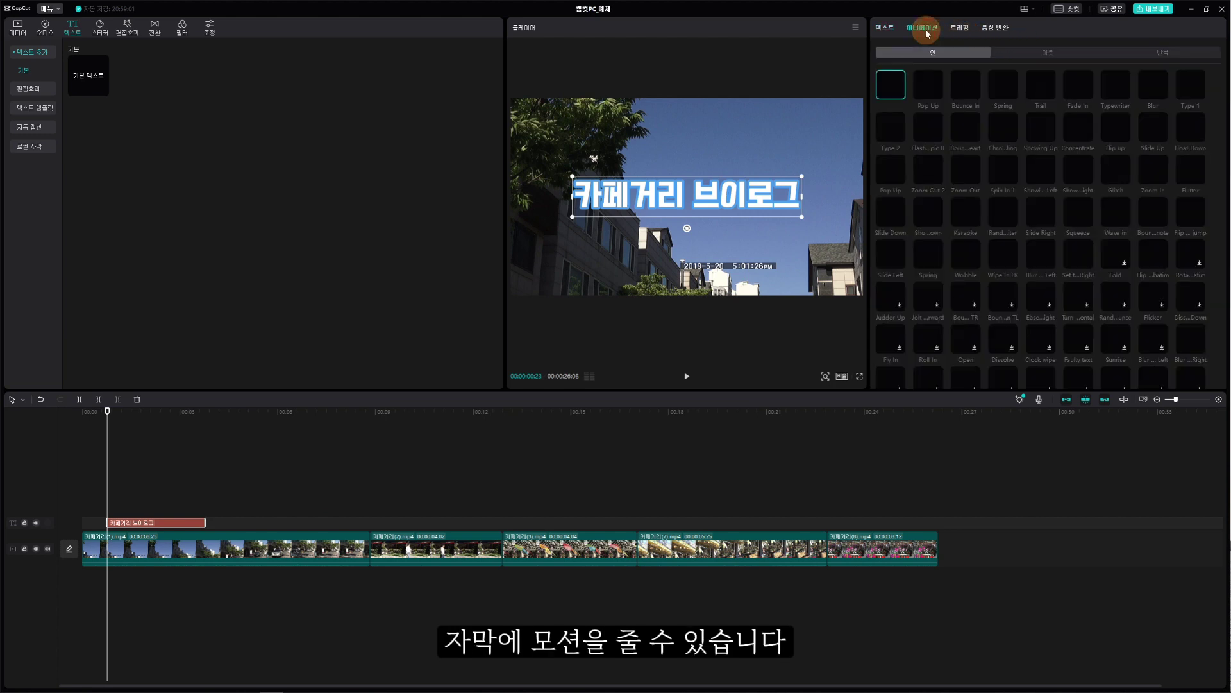
{"action": "left_click", "coordinate": [887, 136]}
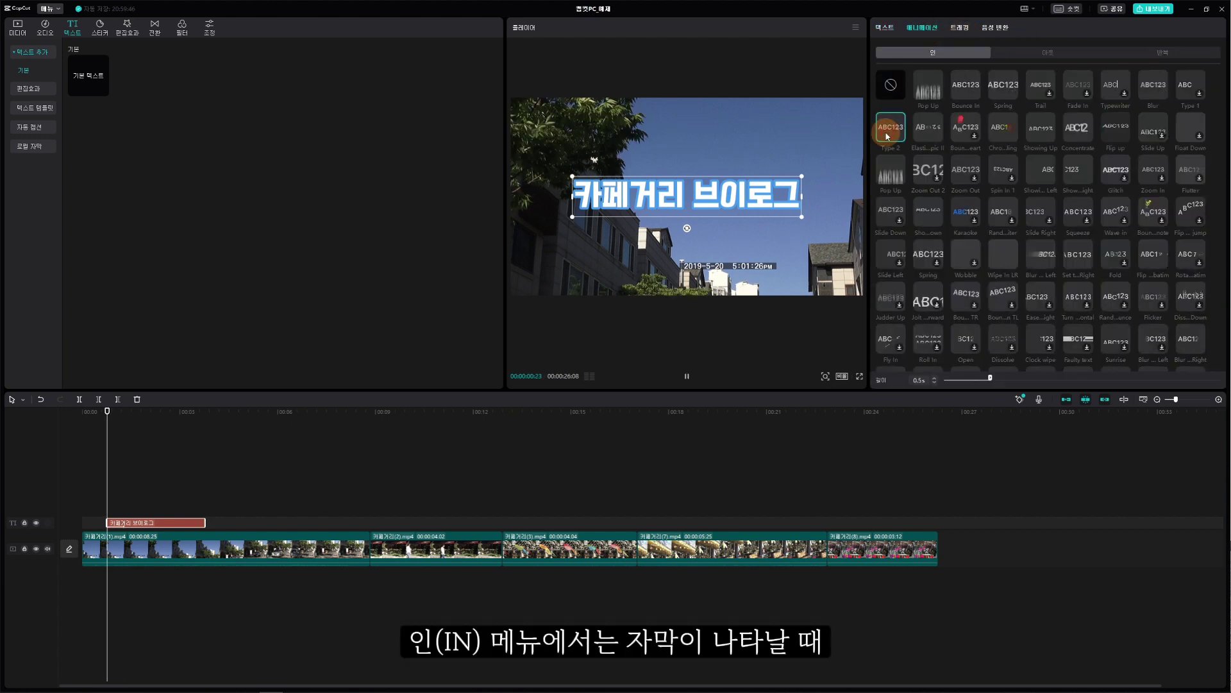
{"action": "left_click", "coordinate": [1011, 131]}
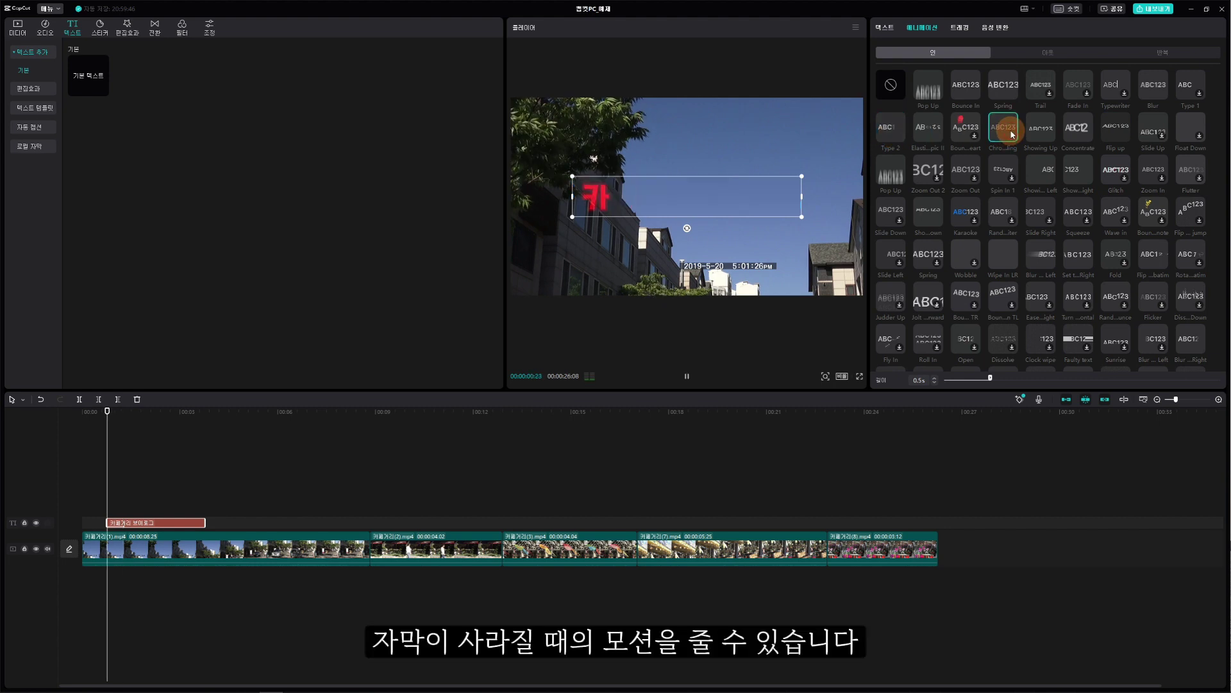
{"action": "left_click", "coordinate": [1041, 131]}
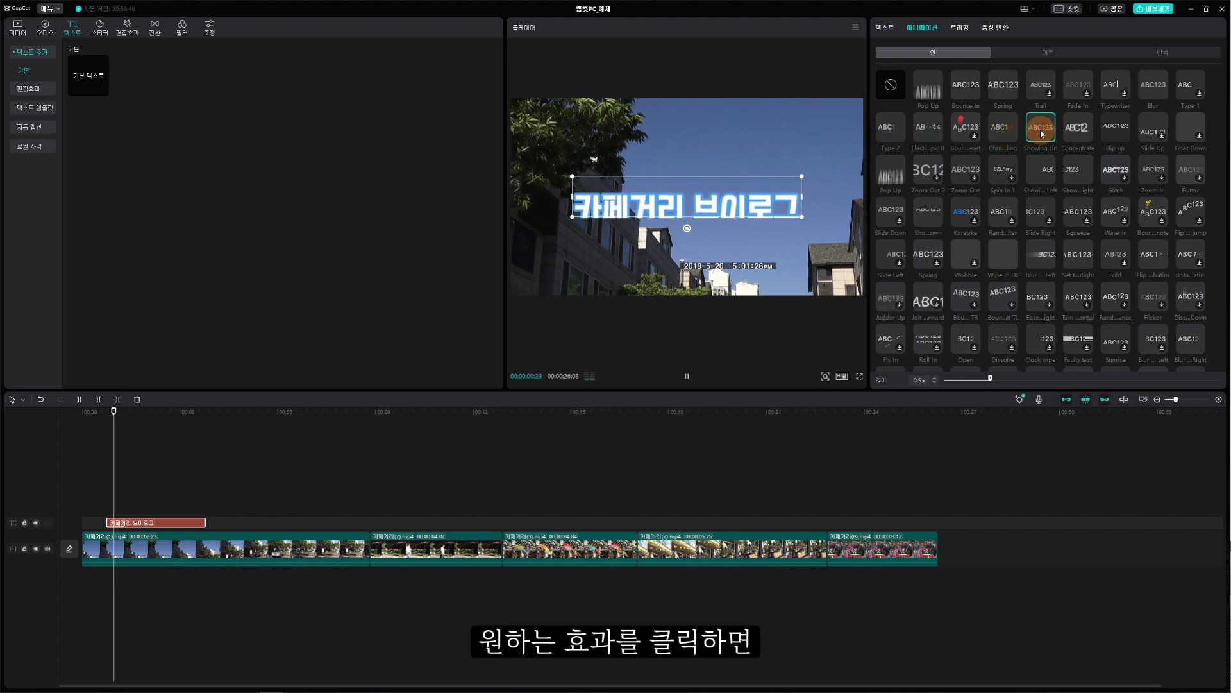
{"action": "left_click", "coordinate": [1183, 172]}
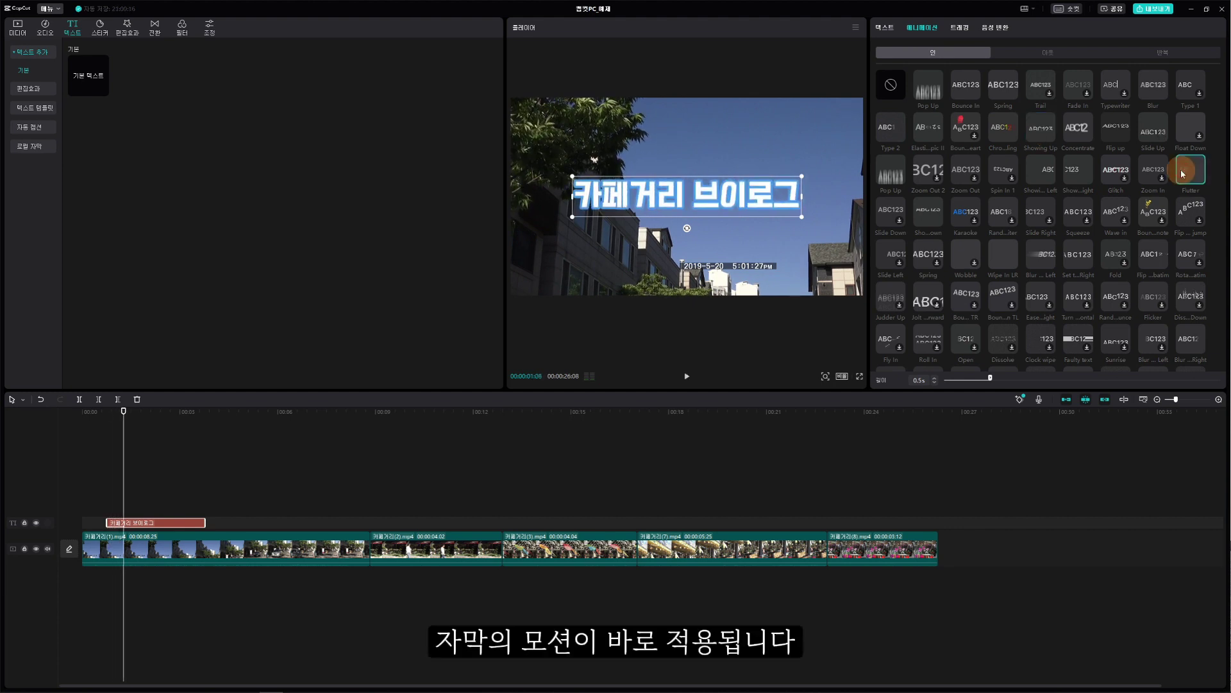
Give the title a Blur exit animation, with entrance and exit lengths of 0.6 s, and preview the video from the start
{"action": "left_click", "coordinate": [1054, 52]}
{"action": "left_click", "coordinate": [975, 85]}
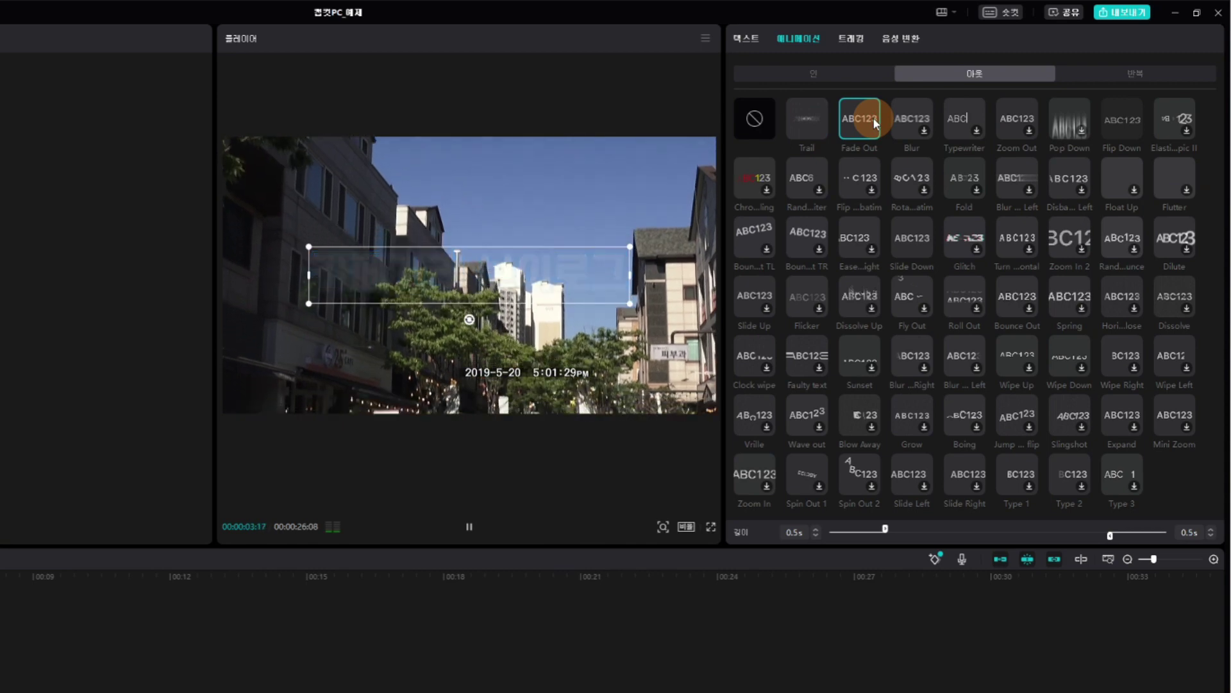
{"action": "left_click", "coordinate": [911, 122]}
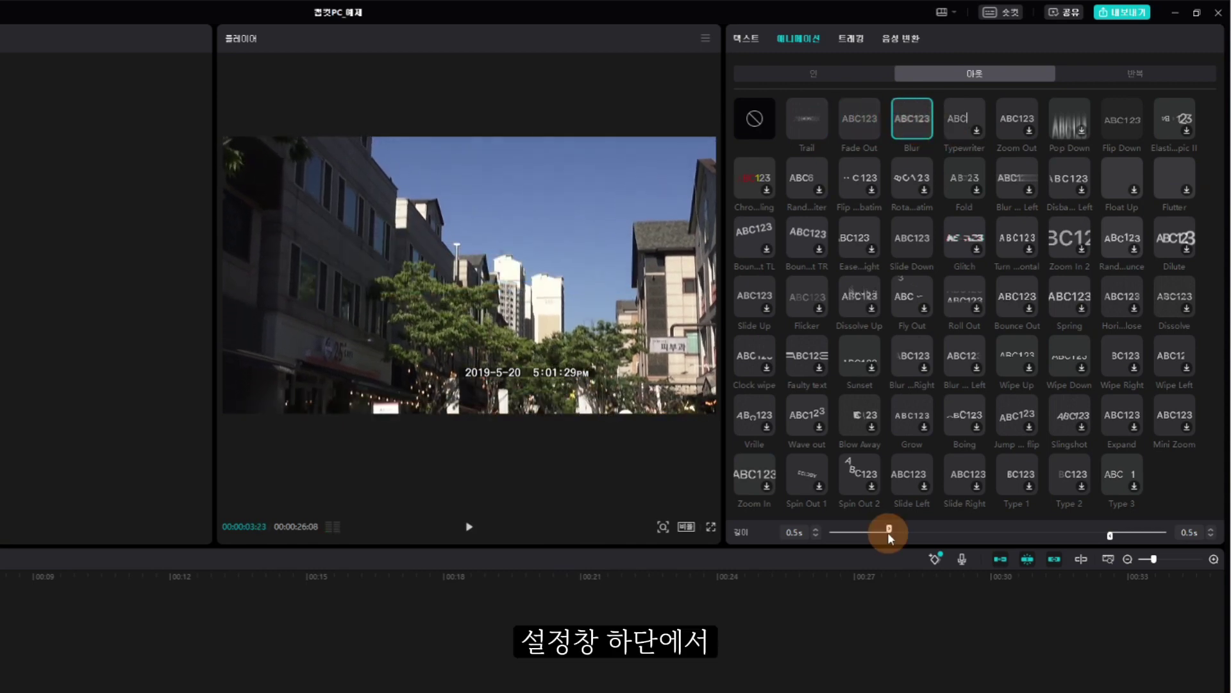
{"action": "left_click_drag", "start_coordinate": [894, 533], "coordinate": [896, 532]}
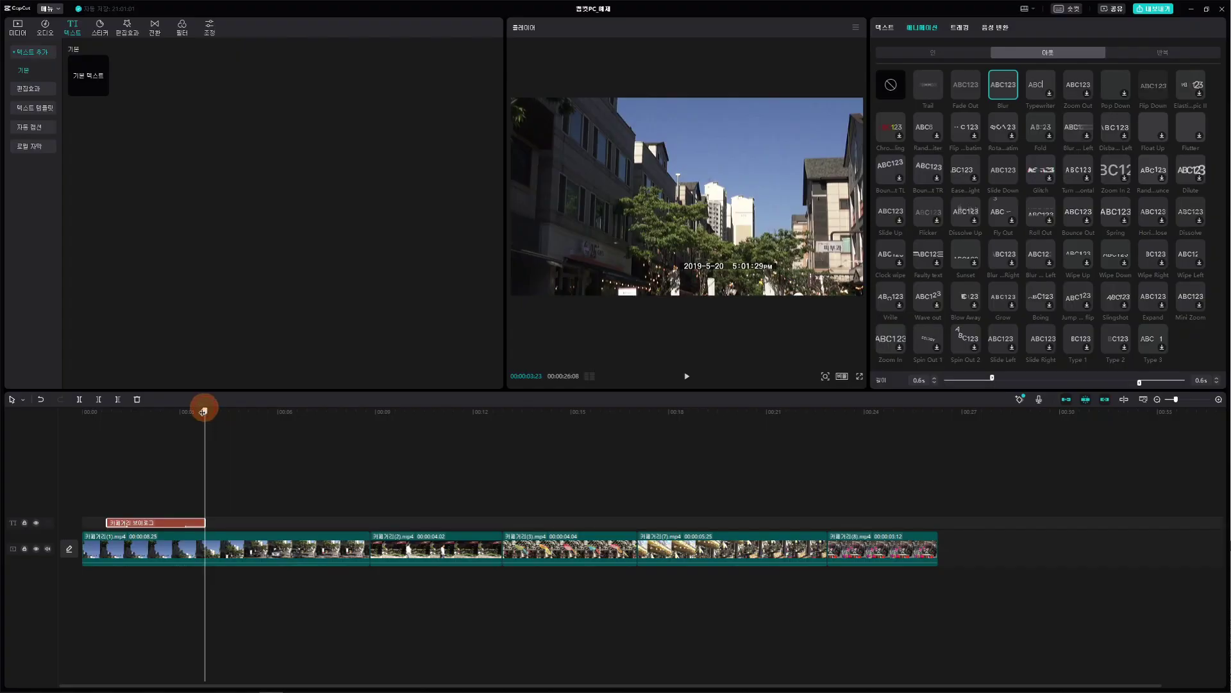
{"action": "left_click_drag", "start_coordinate": [203, 411], "coordinate": [60, 479]}
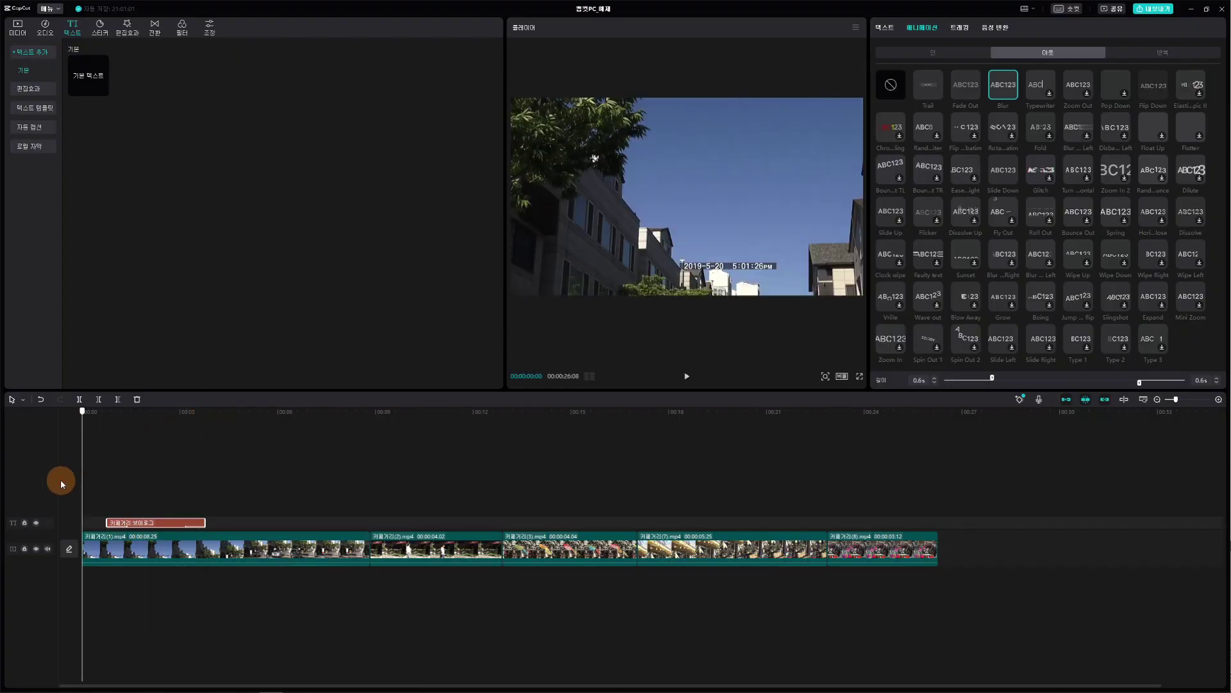
{"action": "key", "text": "space"}
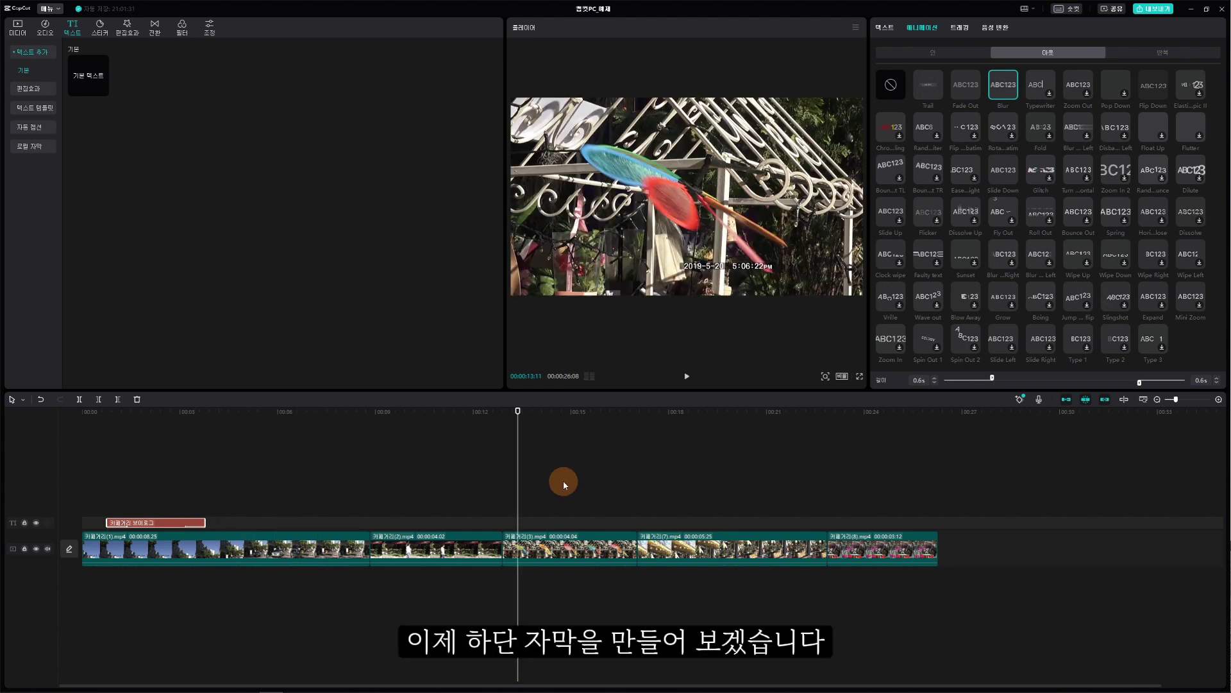
Add a basic text clip at 00:00:13:11 on the title's track and change its text to 날씨도 너무 좋고 거리도 예쁘네요
{"action": "mouse_move", "coordinate": [97, 65]}
{"action": "left_click_drag", "start_coordinate": [87, 77], "coordinate": [533, 521]}
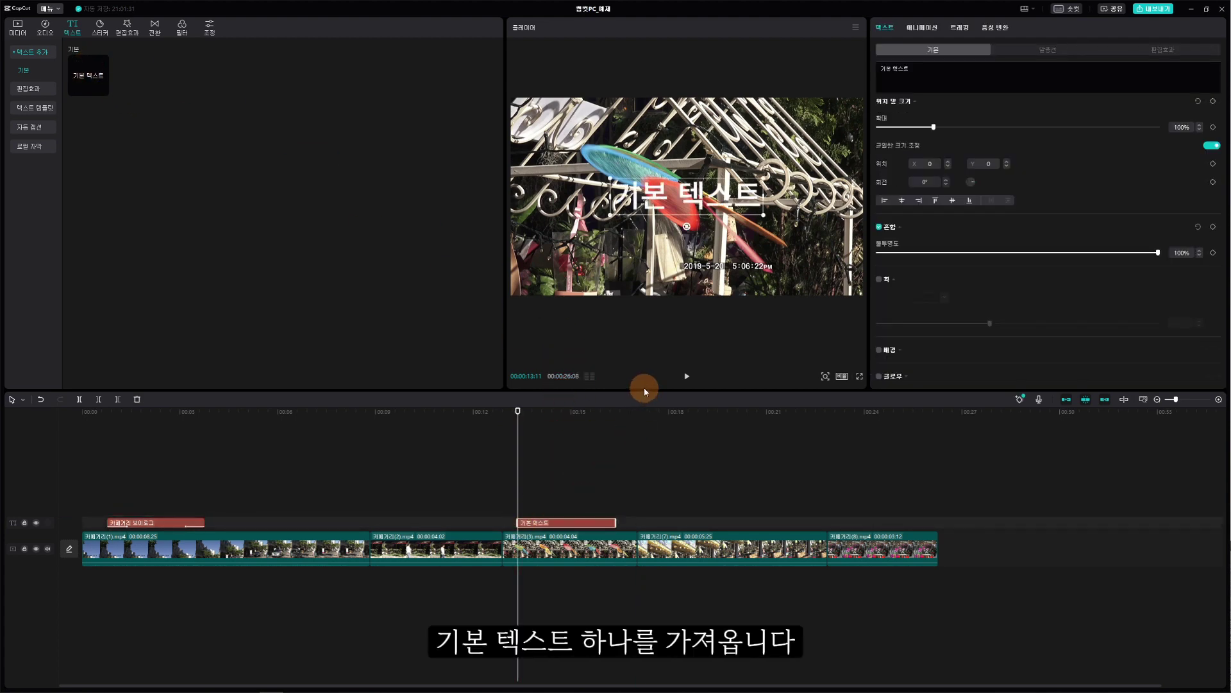
{"action": "left_click", "coordinate": [957, 77]}
{"action": "key", "text": "BackSpace"}
{"action": "key", "text": "BackSpace"}
{"action": "key", "text": "BackSpace"}
{"action": "key", "text": "BackSpace"}
{"action": "key", "text": "BackSpace"}
{"action": "key", "text": "BackSpace"}
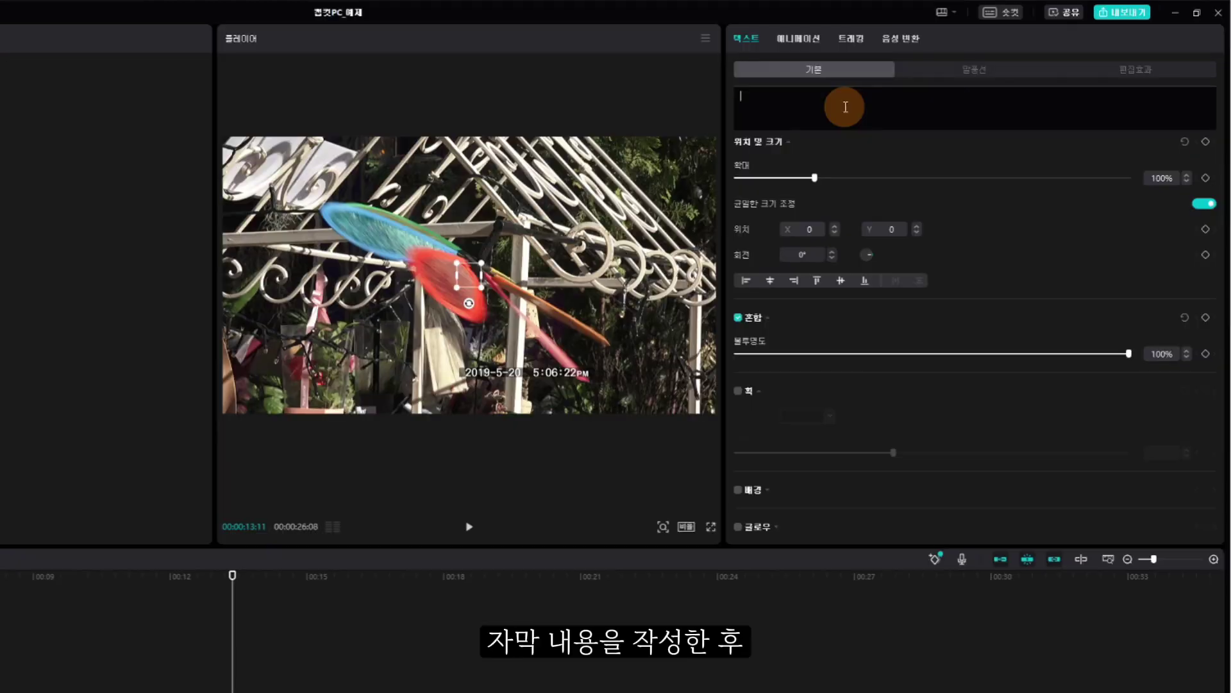
{"action": "type", "text": "날씨도"}
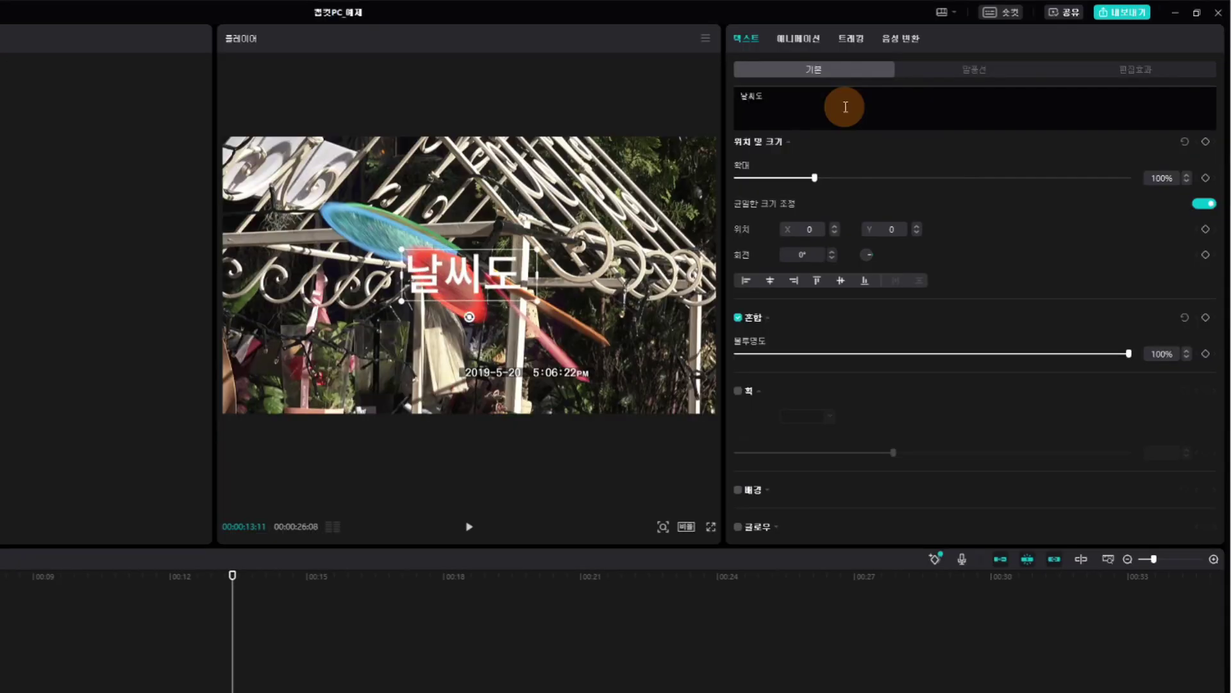
{"action": "type", "text": " 너무 좋고"}
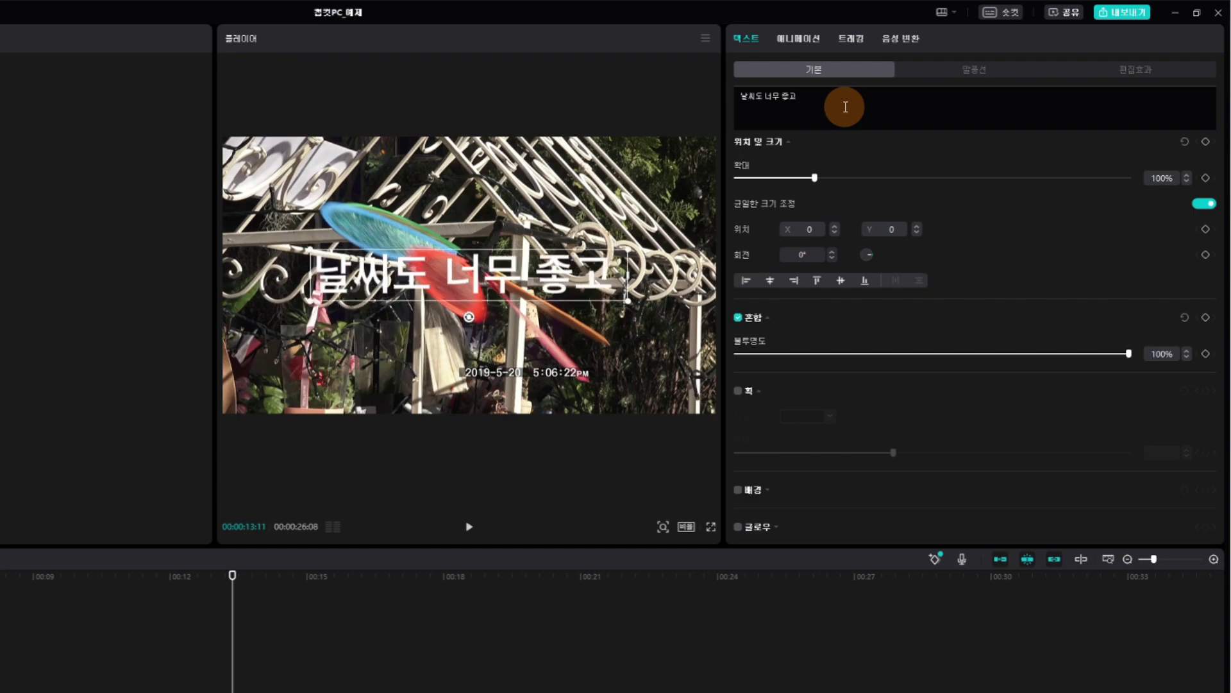
{"action": "type", "text": " 거리도 예쁘네요"}
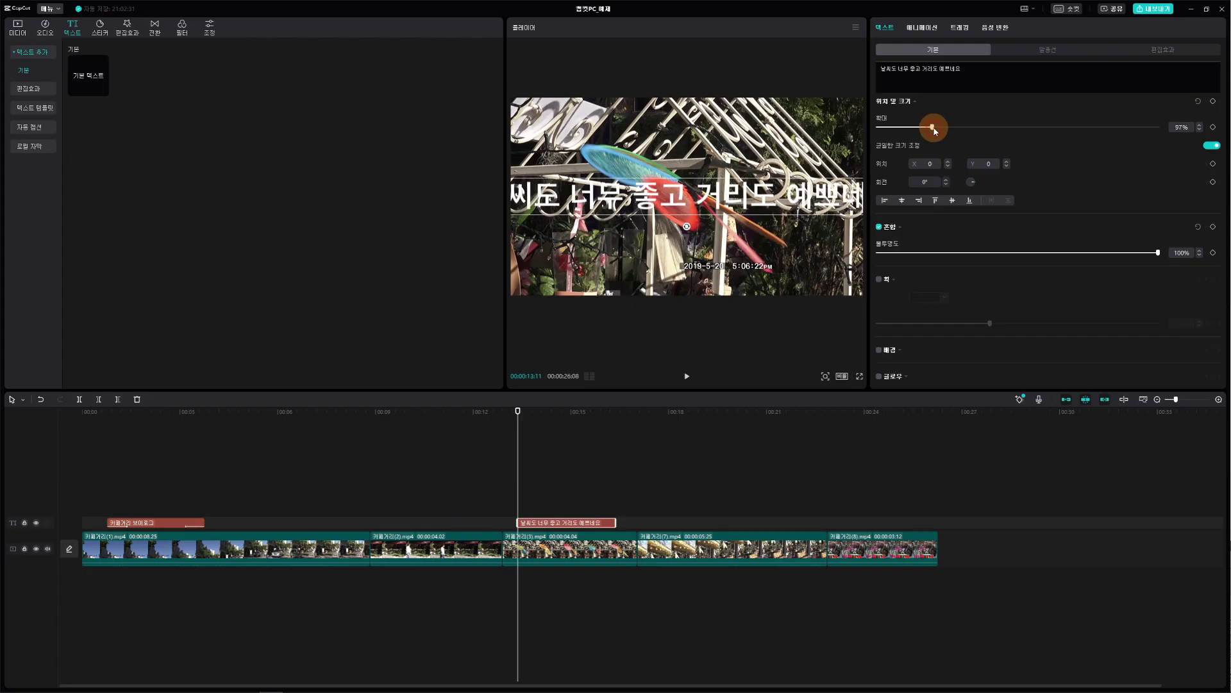
Scale the new caption down to 54% and place it horizontally centred near the bottom of the frame at X 0, Y -831
{"action": "left_click_drag", "start_coordinate": [929, 124], "coordinate": [907, 126]}
{"action": "left_click_drag", "start_coordinate": [747, 200], "coordinate": [751, 274]}
{"action": "left_click", "coordinate": [976, 200]}
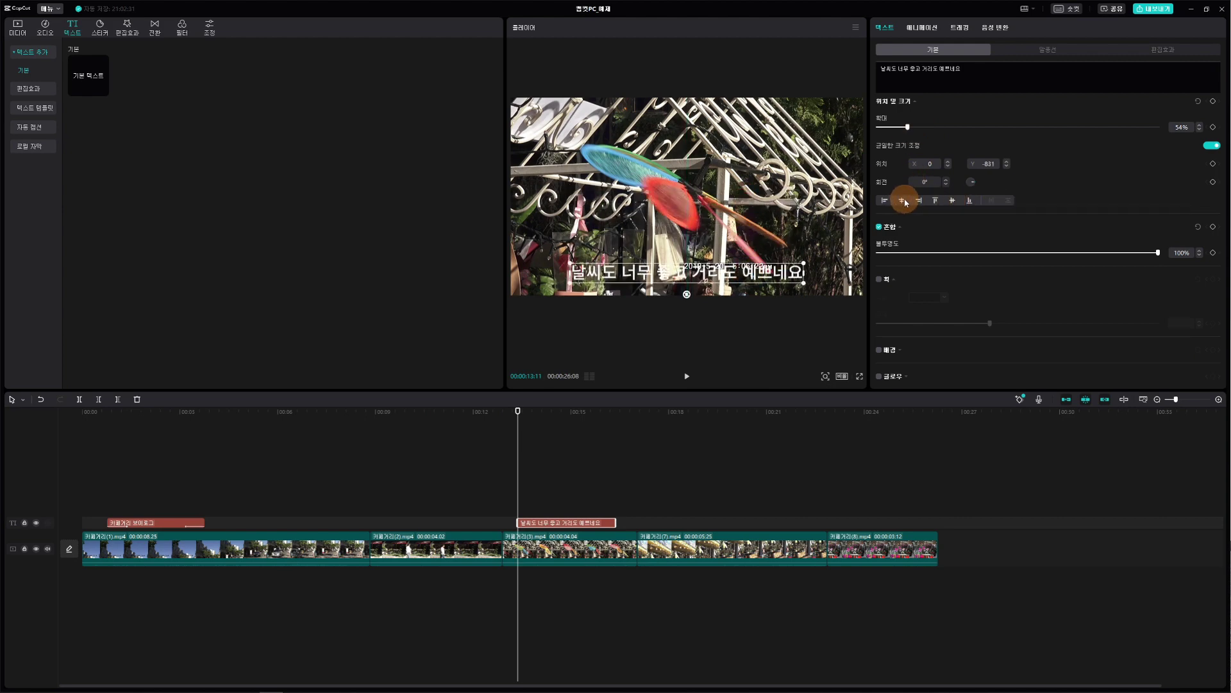
Browse the system fonts installed on the PC and apply MaruBuri-Regular to the caption
{"action": "left_click", "coordinate": [935, 134]}
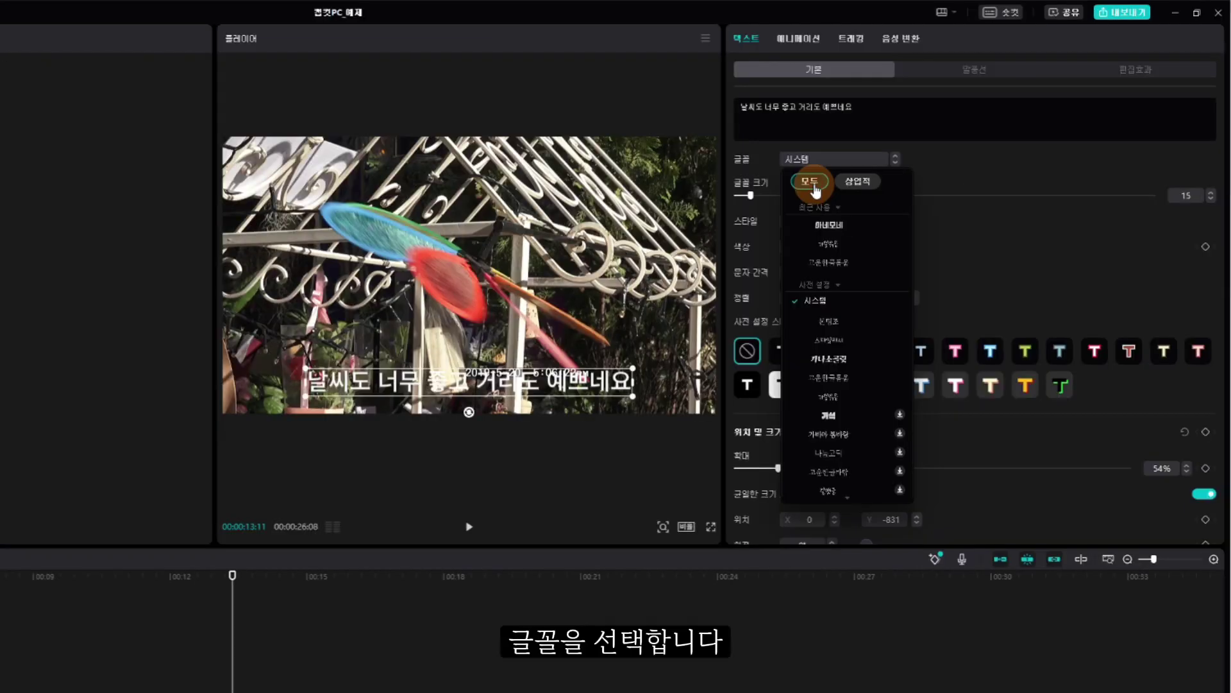
{"action": "left_click", "coordinate": [841, 283]}
{"action": "scroll", "coordinate": [866, 337], "scroll_direction": "down", "scroll_amount": 1}
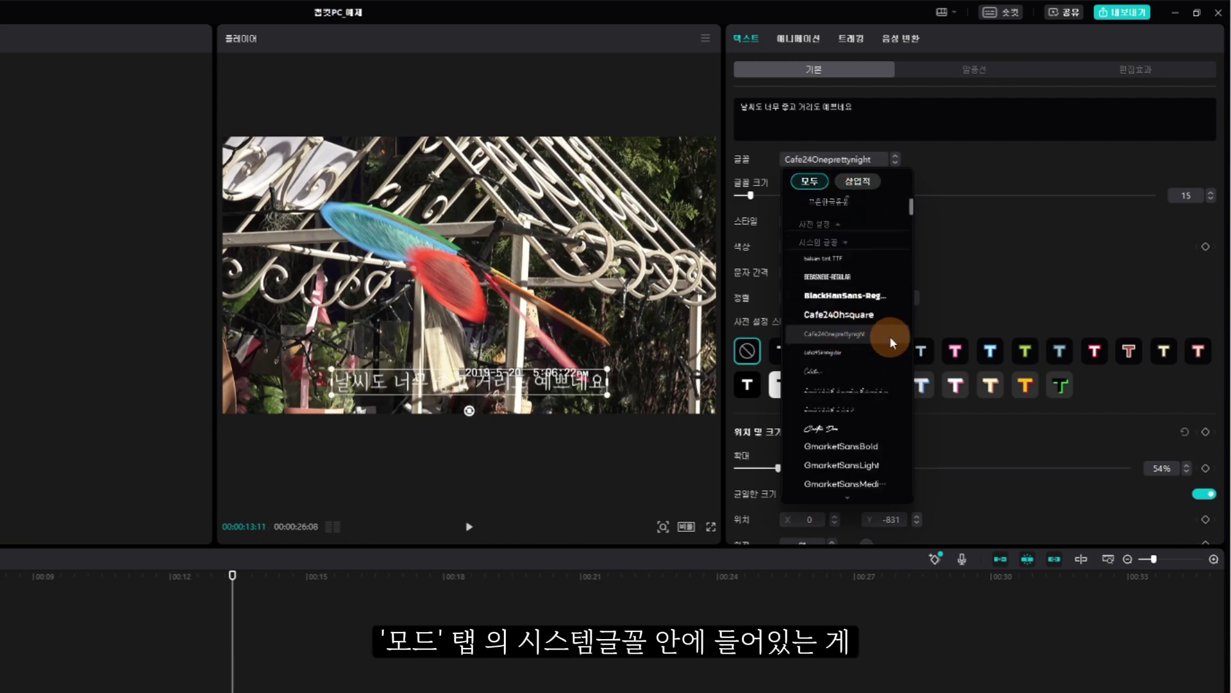
{"action": "scroll", "coordinate": [878, 338], "scroll_direction": "down", "scroll_amount": 5}
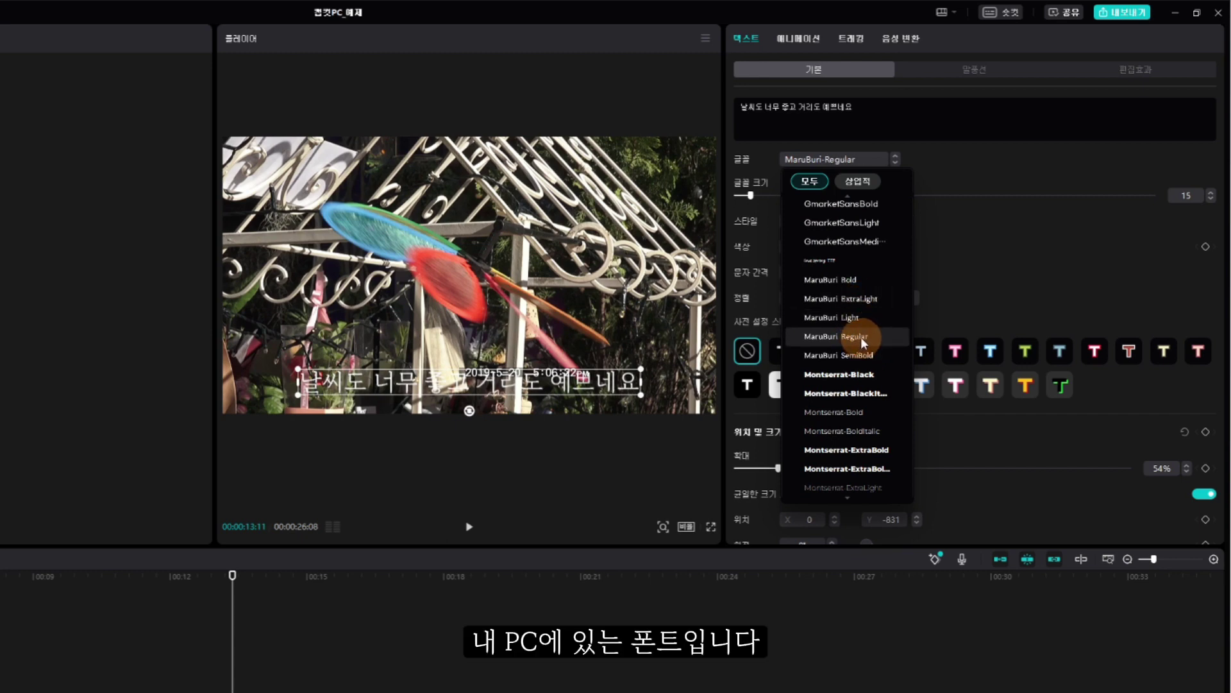
{"action": "left_click", "coordinate": [860, 337]}
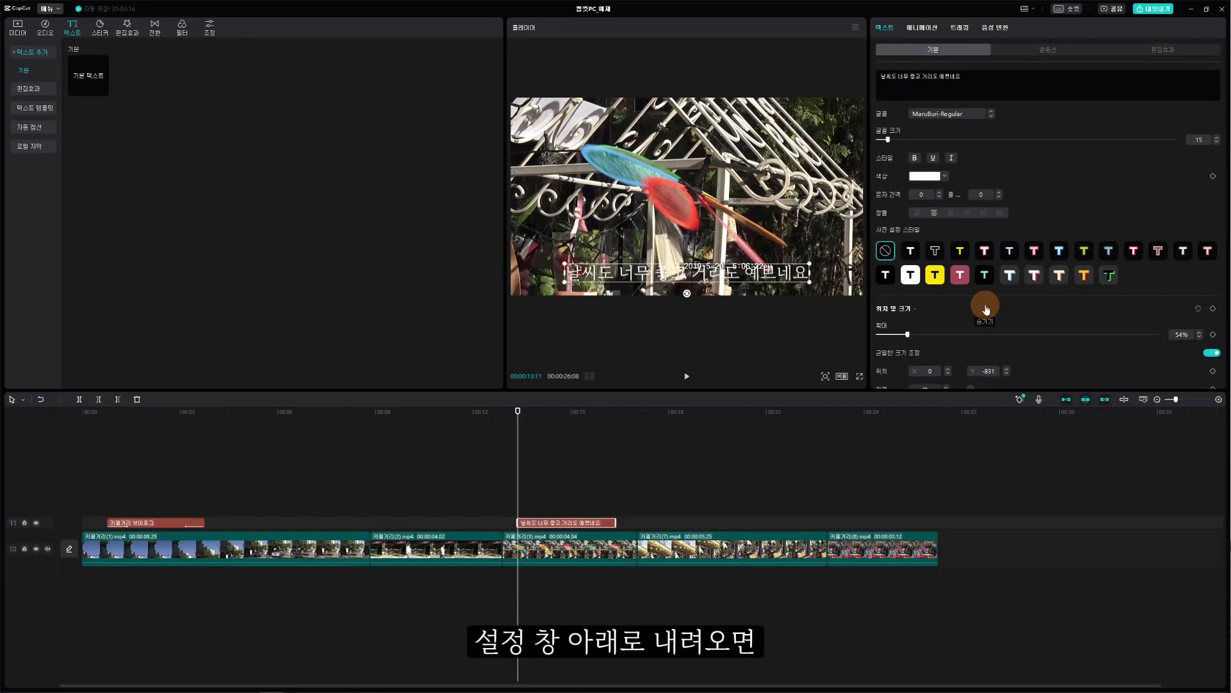
Turn on a black background behind the caption and fine-tune the background's height and width
{"action": "scroll", "coordinate": [987, 308], "scroll_direction": "down", "scroll_amount": 5}
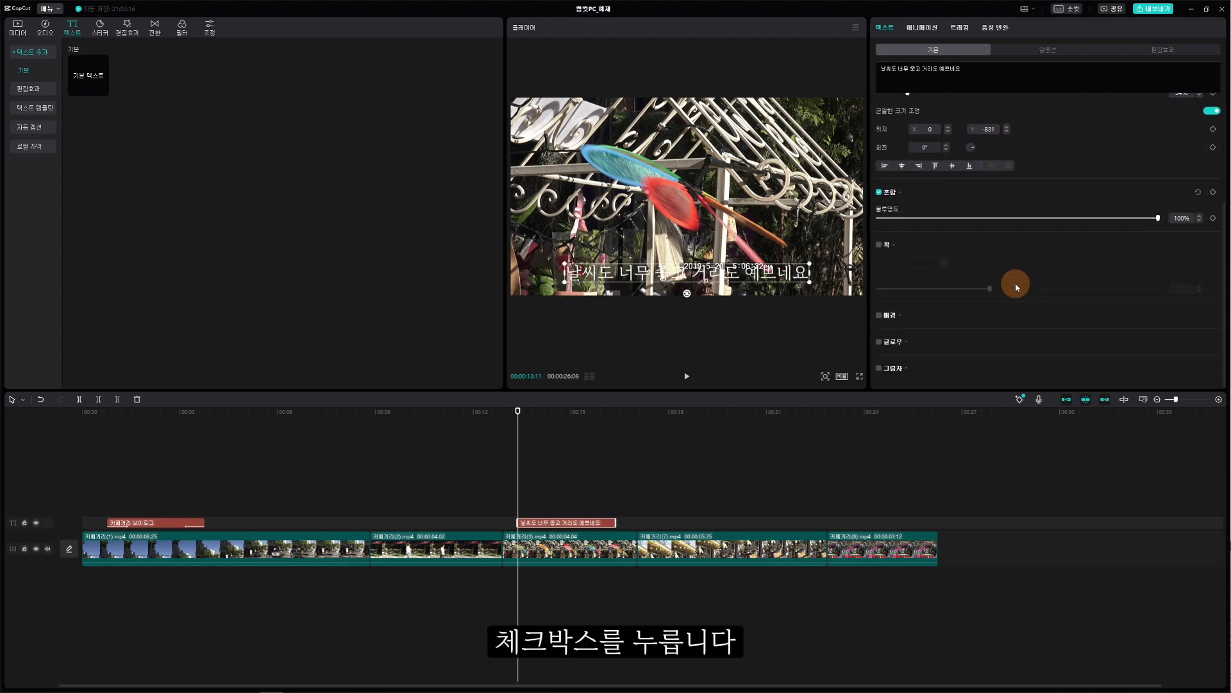
{"action": "left_click", "coordinate": [880, 315]}
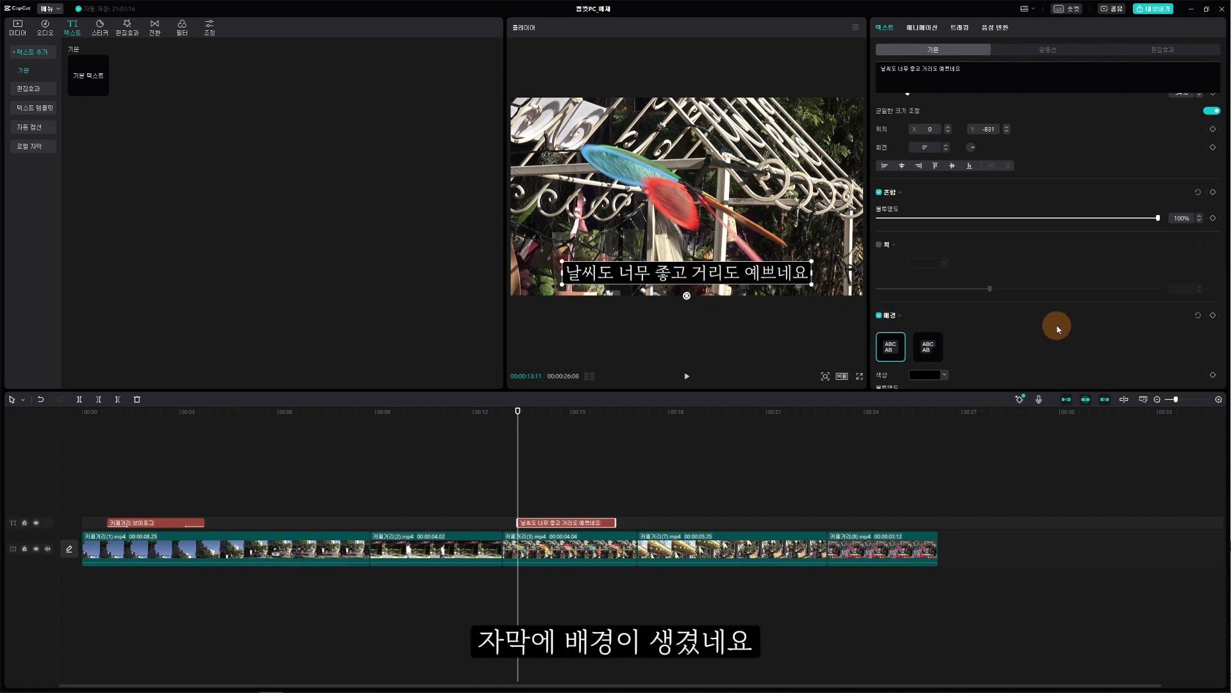
{"action": "scroll", "coordinate": [1056, 325], "scroll_direction": "down", "scroll_amount": 5}
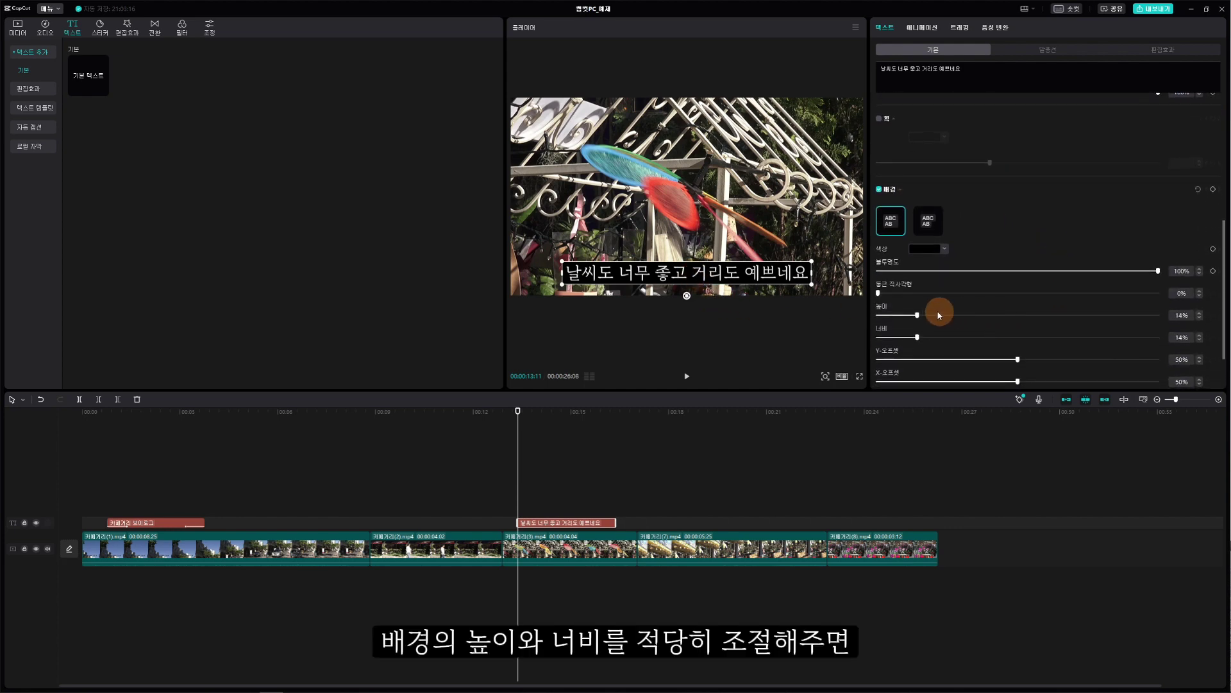
{"action": "mouse_move", "coordinate": [920, 316]}
{"action": "left_mouse_down"}
{"action": "mouse_move", "coordinate": [937, 315]}
{"action": "mouse_move", "coordinate": [911, 319]}
{"action": "left_mouse_up"}
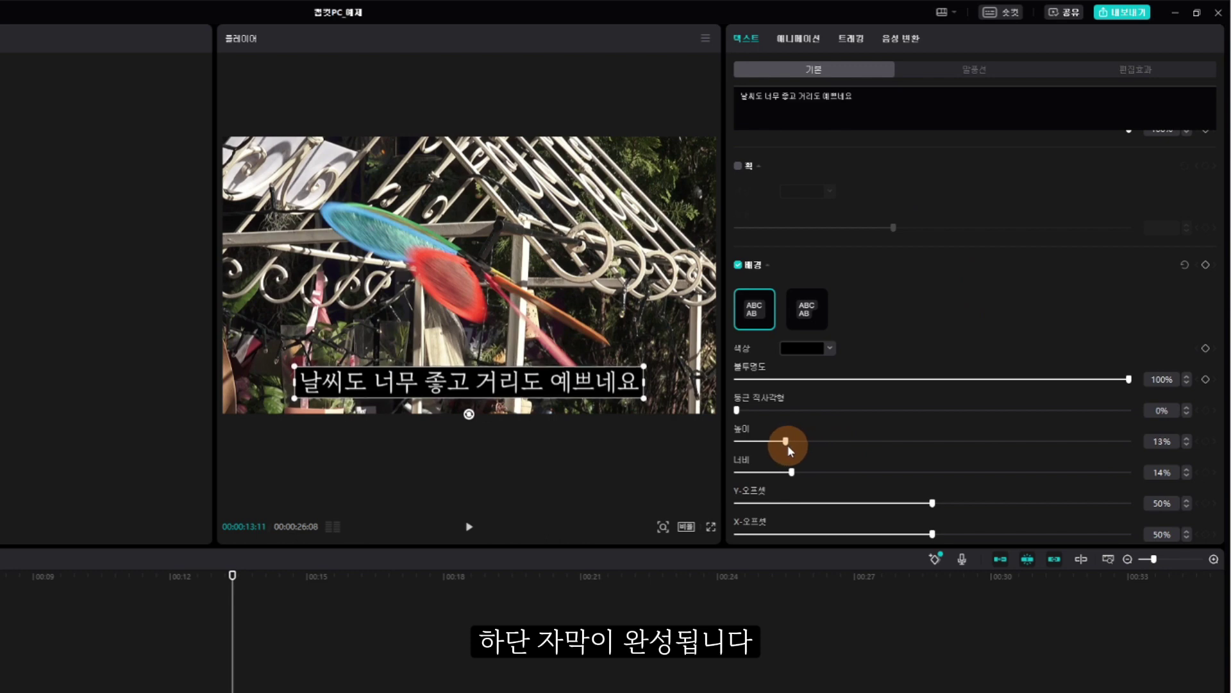
{"action": "left_click_drag", "start_coordinate": [780, 444], "coordinate": [817, 472]}
Copy the finished caption clip and paste it at 00:00:23:04, over the last video clip
{"action": "left_click", "coordinate": [576, 522]}
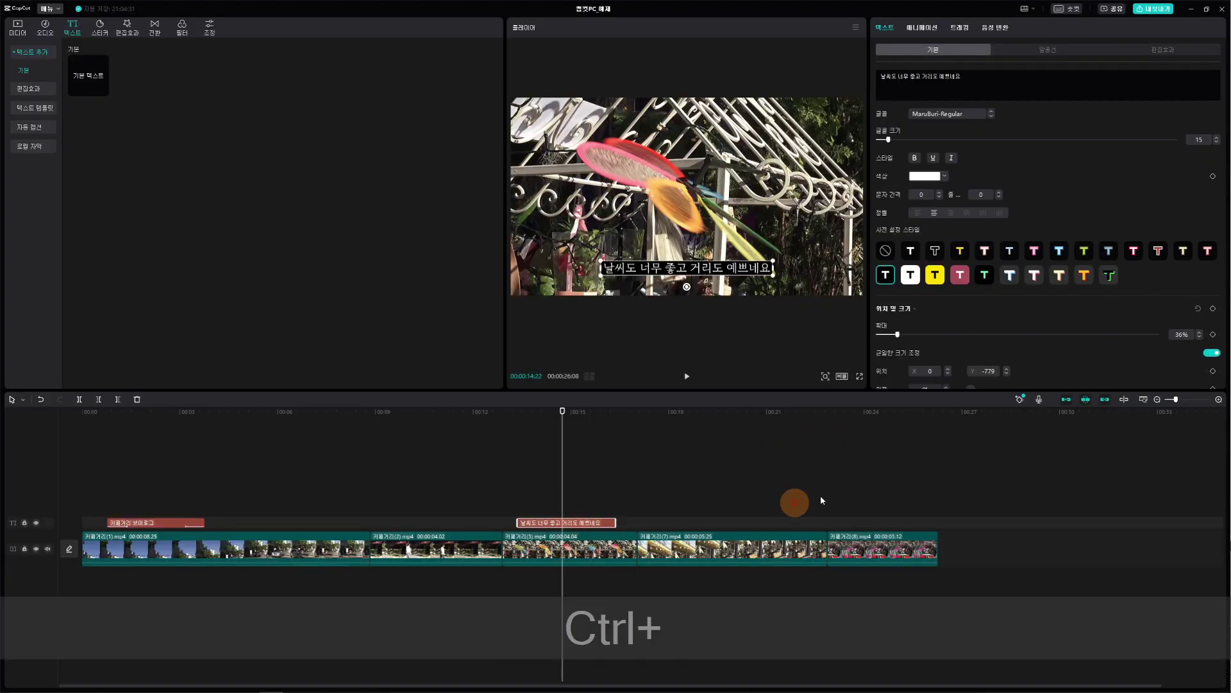
{"action": "key", "text": "ctrl+c"}
{"action": "left_click_drag", "start_coordinate": [563, 411], "coordinate": [842, 476]}
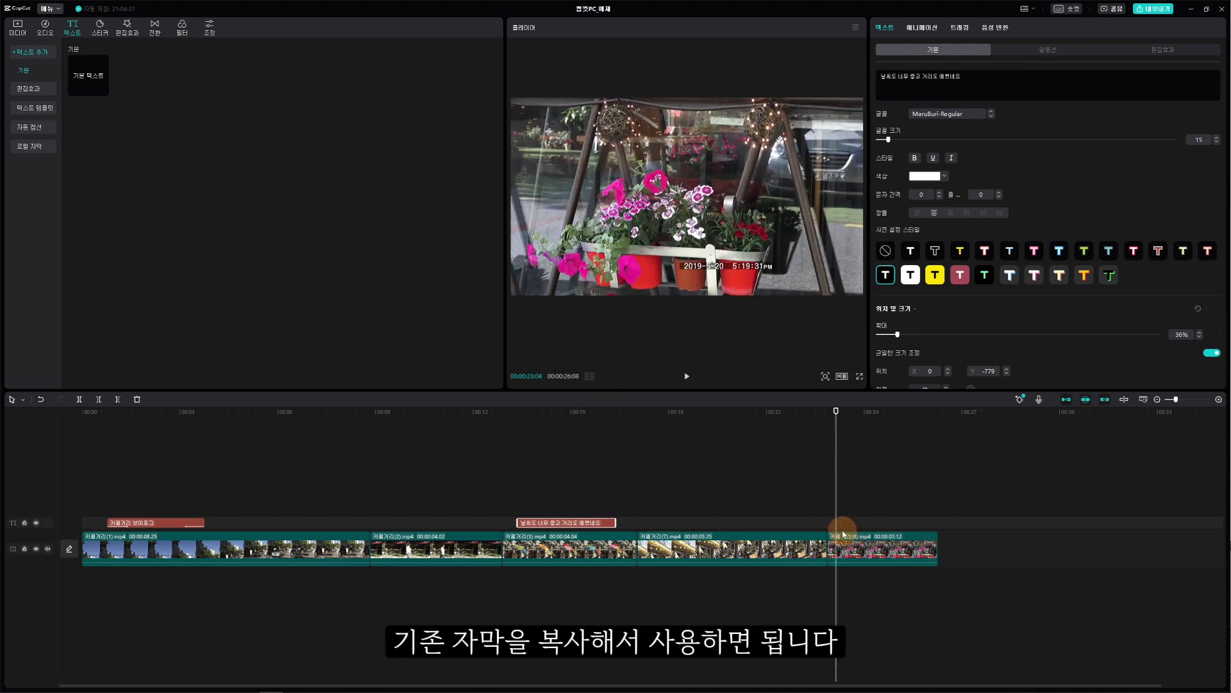
{"action": "key", "text": "ctrl+v"}
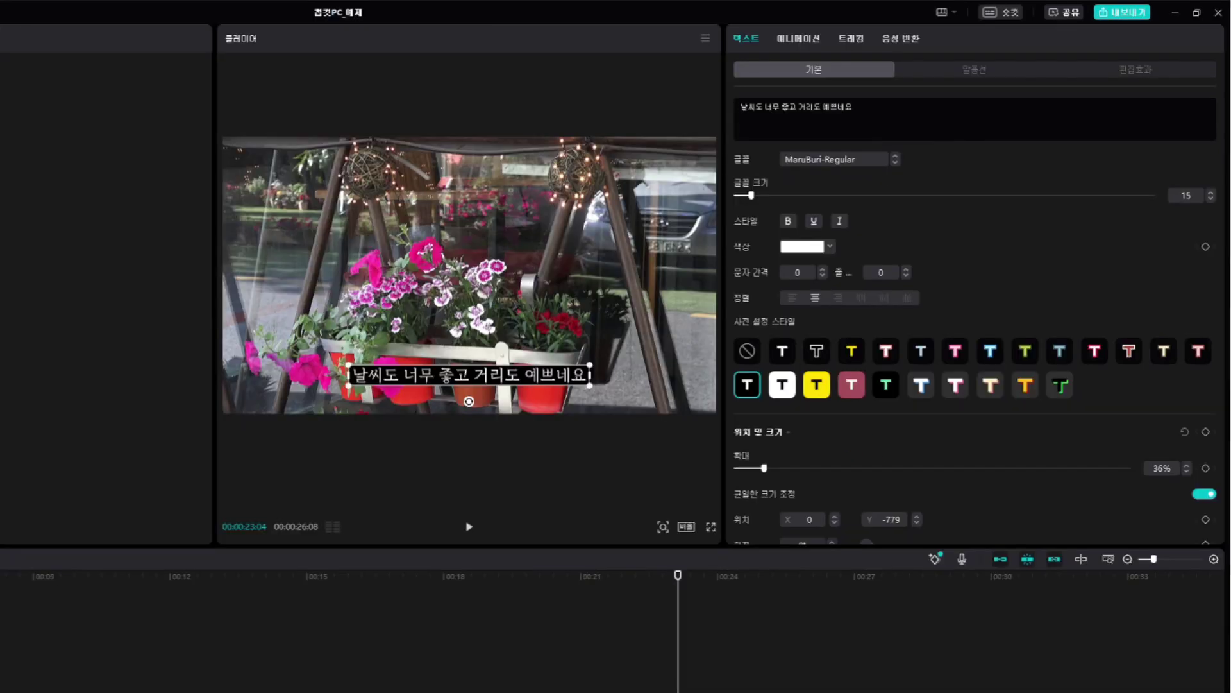
Replace the pasted caption's text with 평온한 오후였습니다
{"action": "left_click", "coordinate": [976, 75]}
{"action": "left_click", "coordinate": [976, 74]}
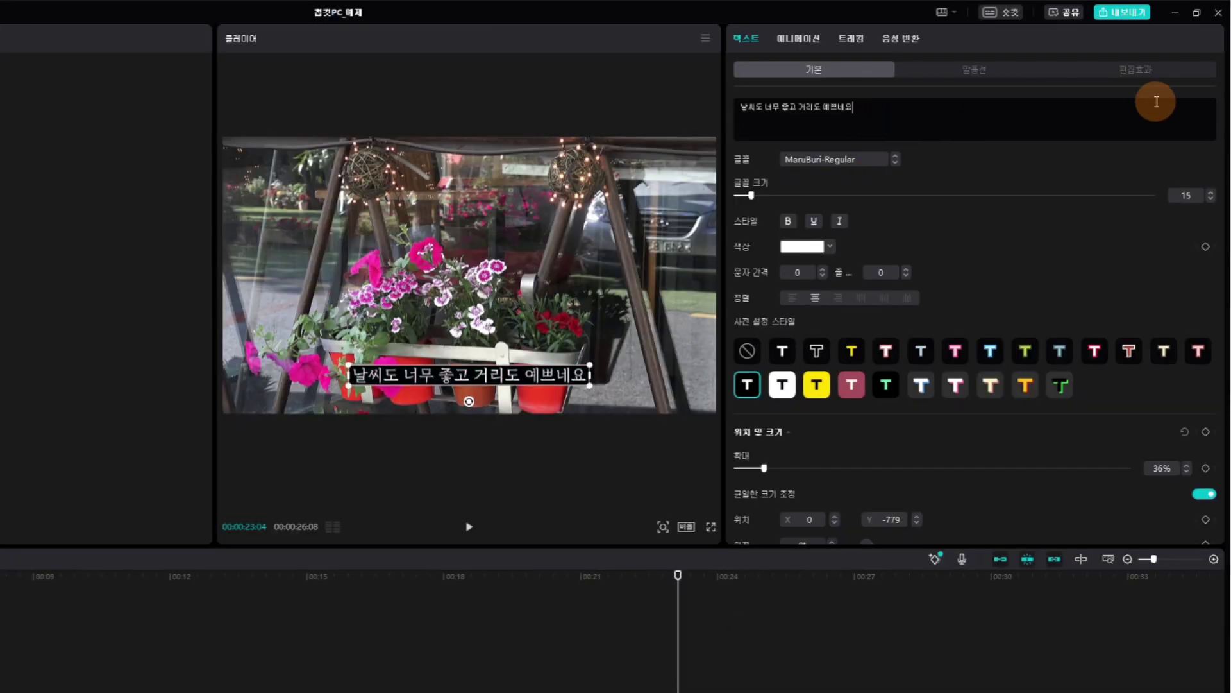
{"action": "key", "text": "BackSpace"}
{"action": "key", "text": "BackSpace"}
{"action": "key", "text": "BackSpace"}
{"action": "key", "text": "BackSpace"}
{"action": "key", "text": "BackSpace"}
{"action": "key", "text": "BackSpace"}
{"action": "key", "text": "ctrl+a"}
{"action": "key", "text": "BackSpace"}
{"action": "type", "text": "평온한 오후였"}
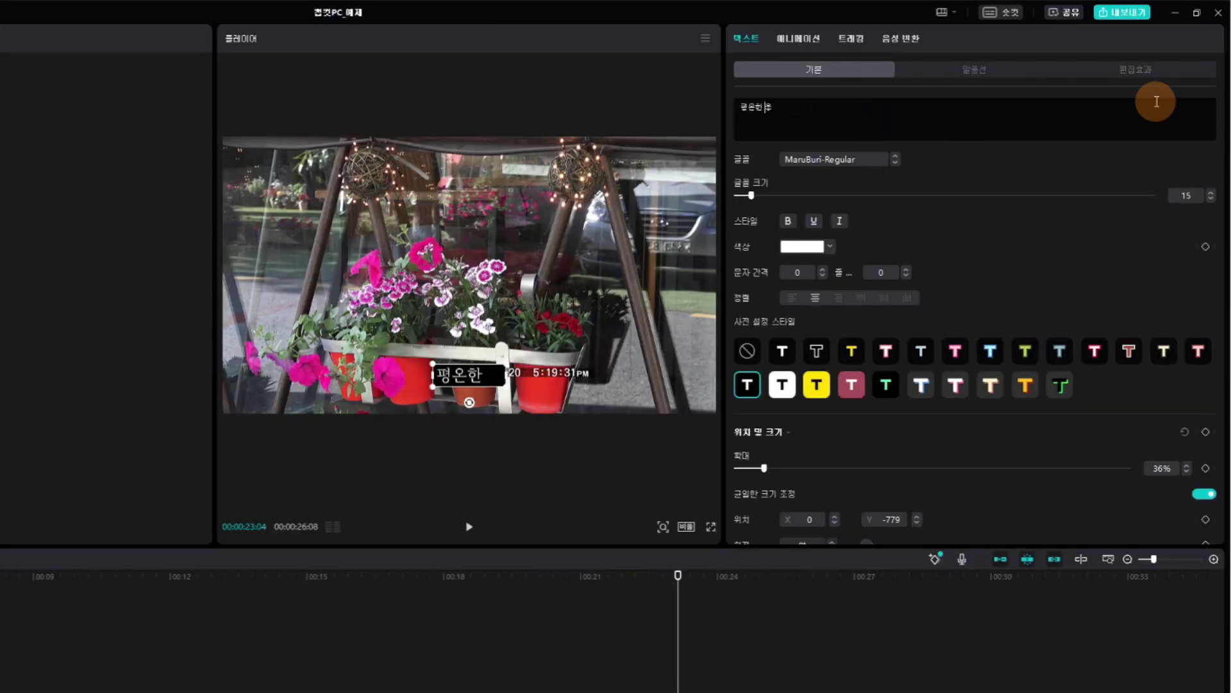
{"action": "type", "text": "습니다"}
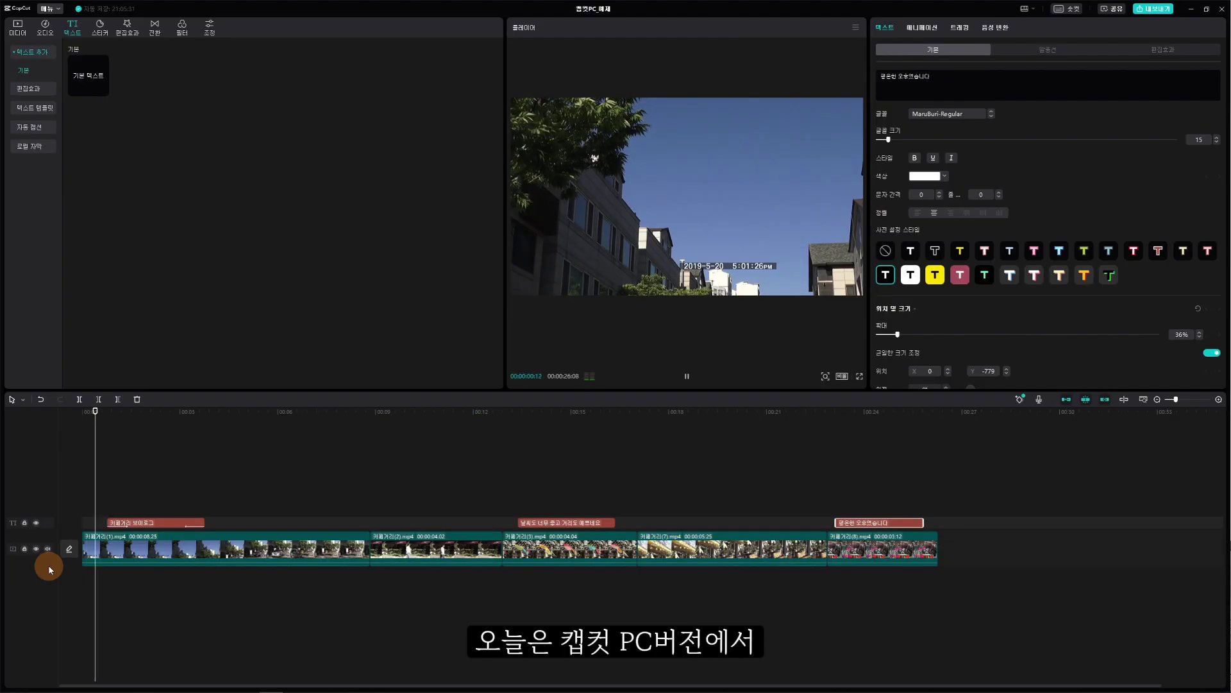